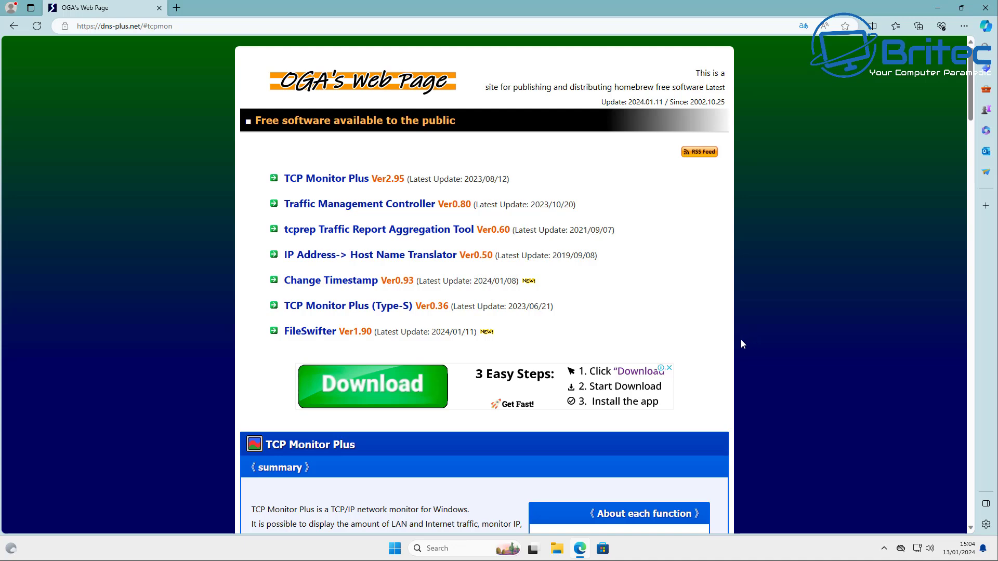
# Step: Download tcpmon295.zip from the Latest version section of the TCP Monitor Plus page
pyautogui.middleClick(692, 287)
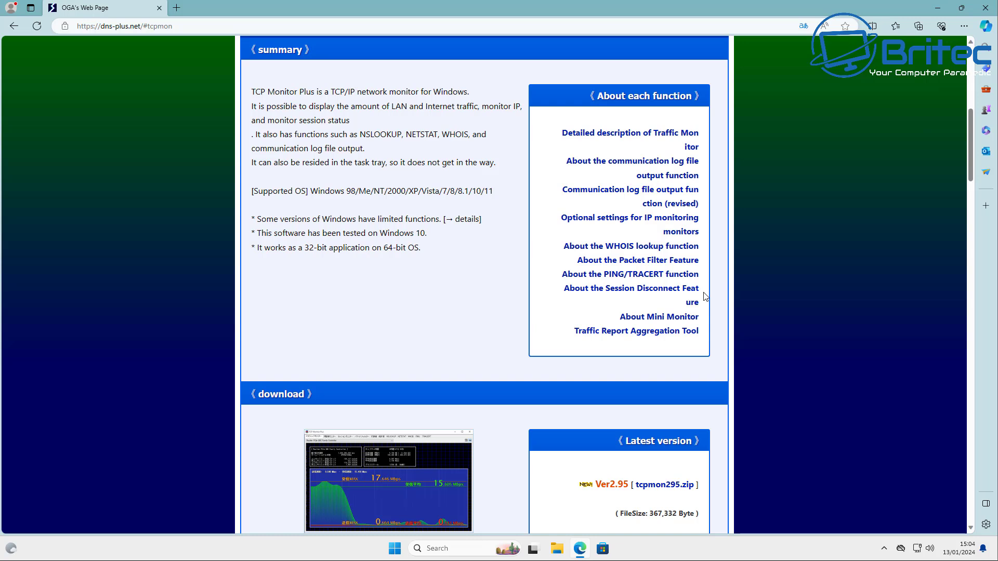
pyautogui.click(678, 410)
pyautogui.click(663, 486)
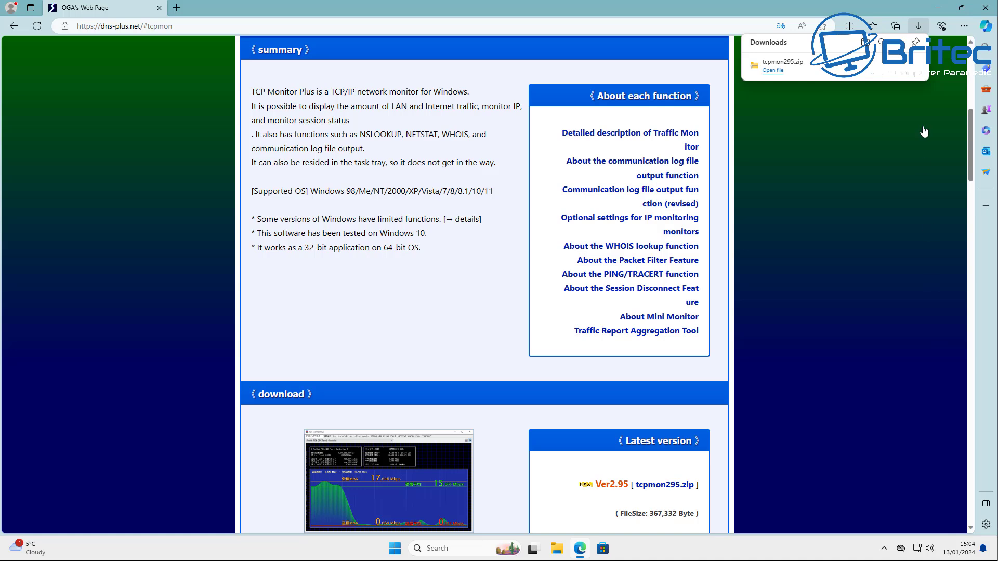
pyautogui.click(941, 9)
# Step: Minimise Edge and go to the Downloads folder in a new File Explorer window
pyautogui.click(941, 8)
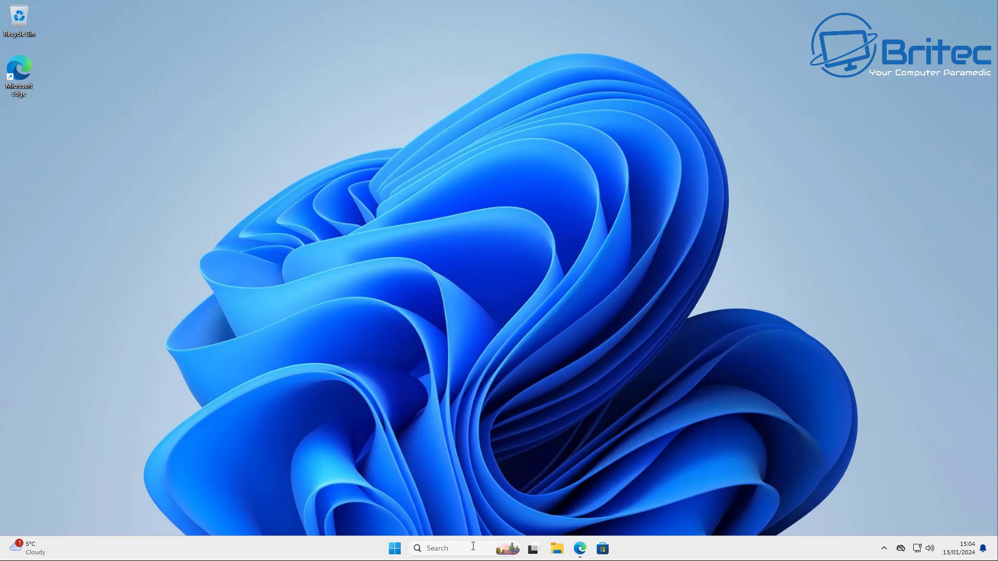
pyautogui.click(557, 548)
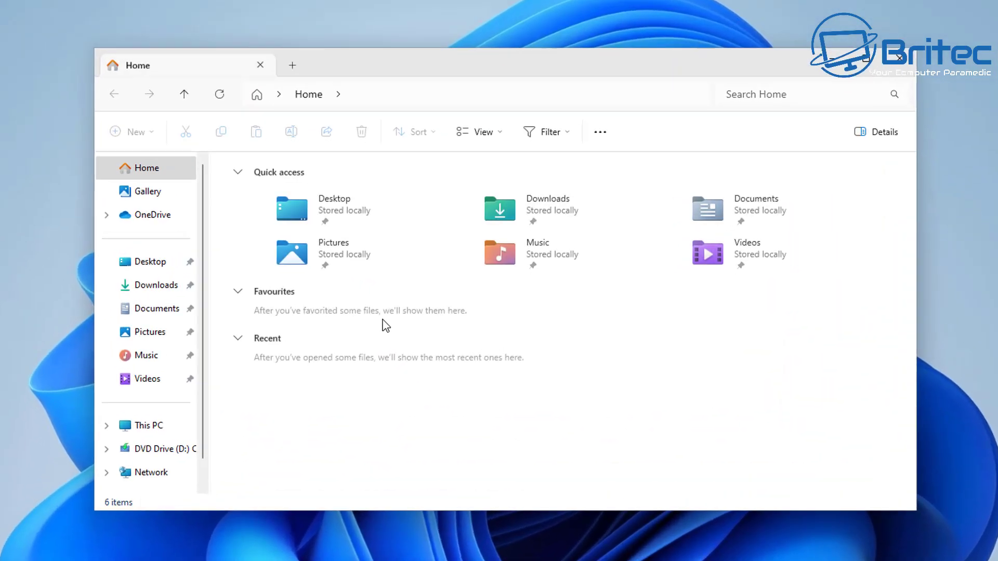
pyautogui.click(123, 286)
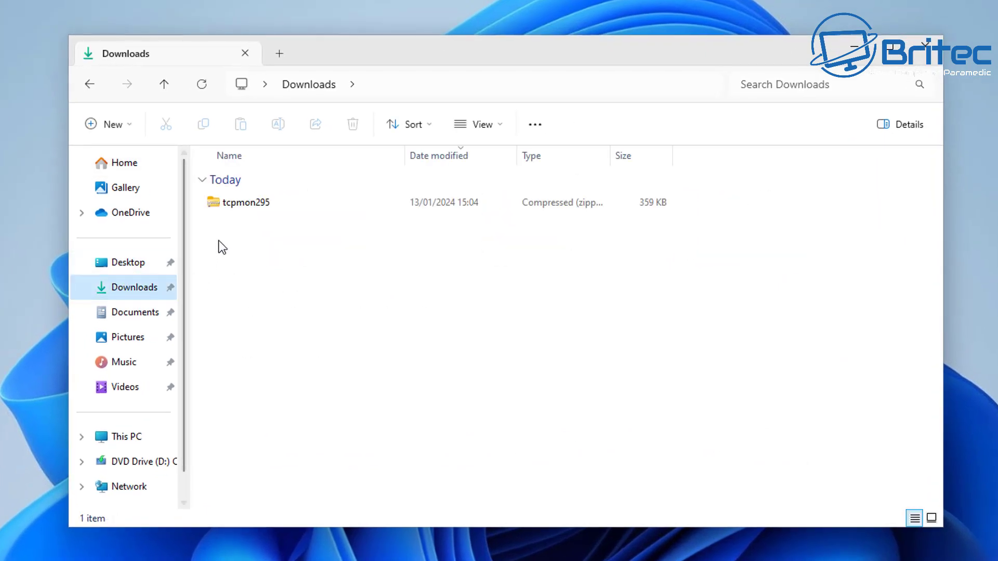
# Step: Extract tcpmon295.zip into the suggested tcpmon295 folder with Extract All
pyautogui.rightClick(236, 204)
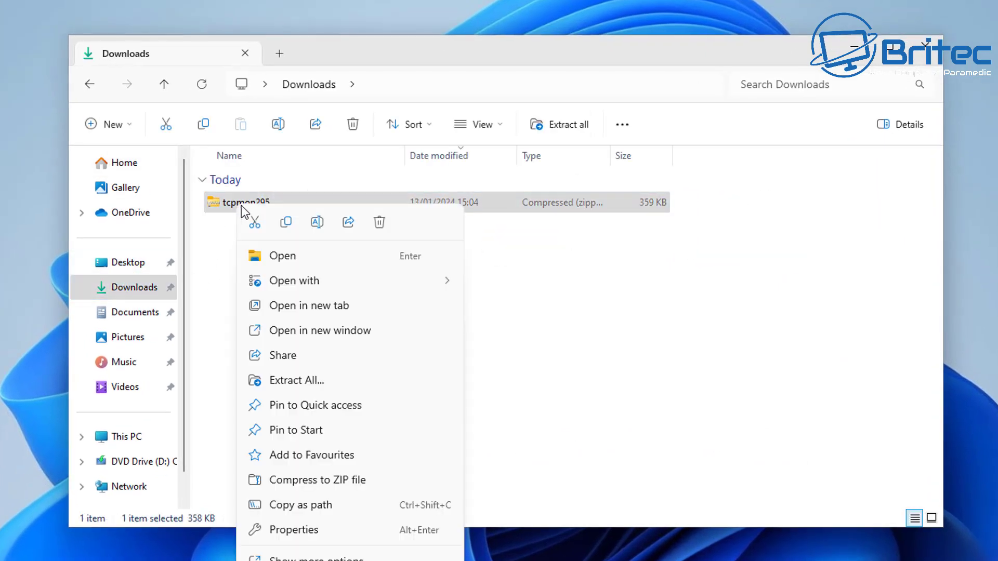
pyautogui.click(323, 382)
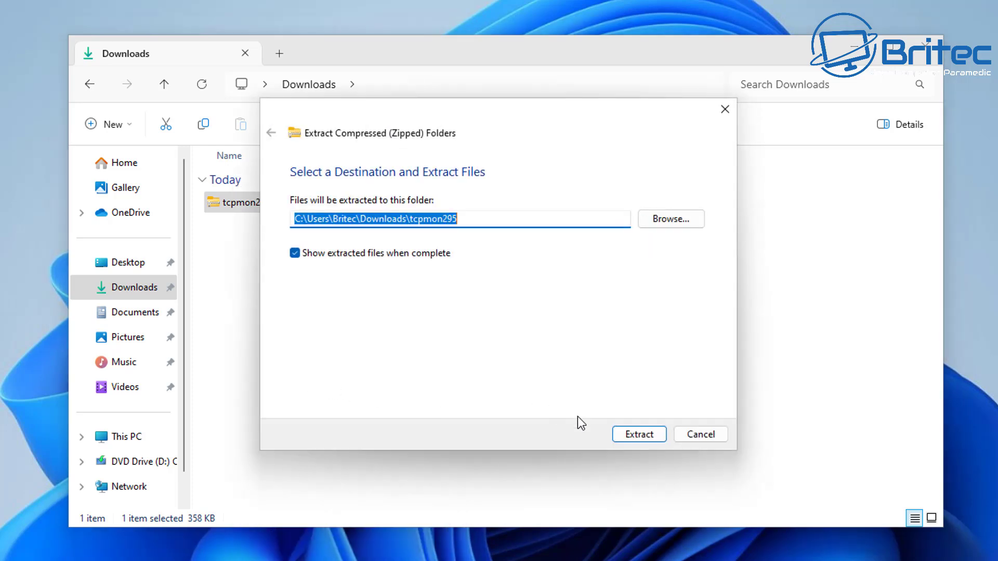
pyautogui.click(645, 437)
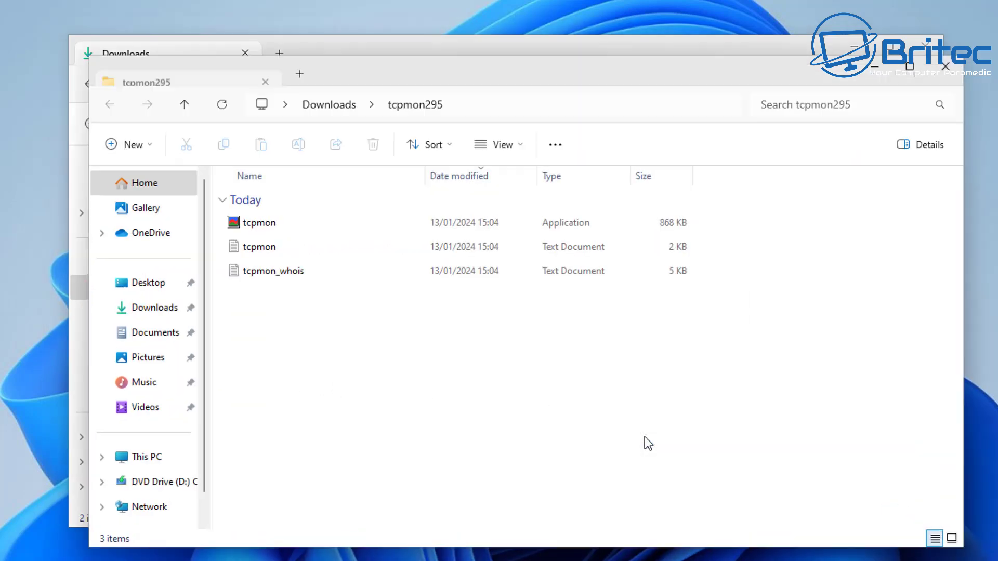
pyautogui.moveTo(481, 79); pyautogui.dragTo(460, 61)
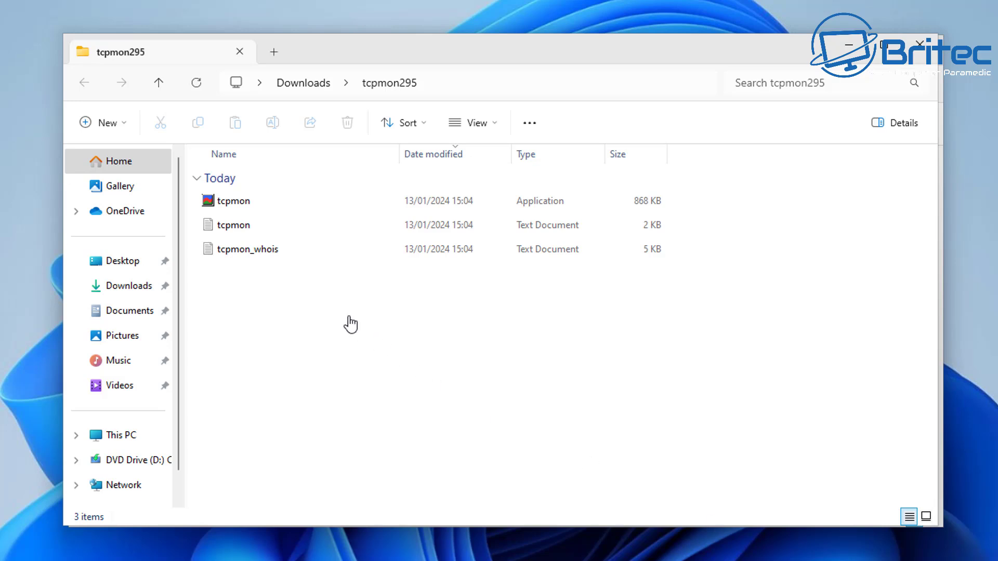
# Step: Launch tcpmon, allowing it past the SmartScreen warning with Run anyway
pyautogui.doubleClick(239, 205)
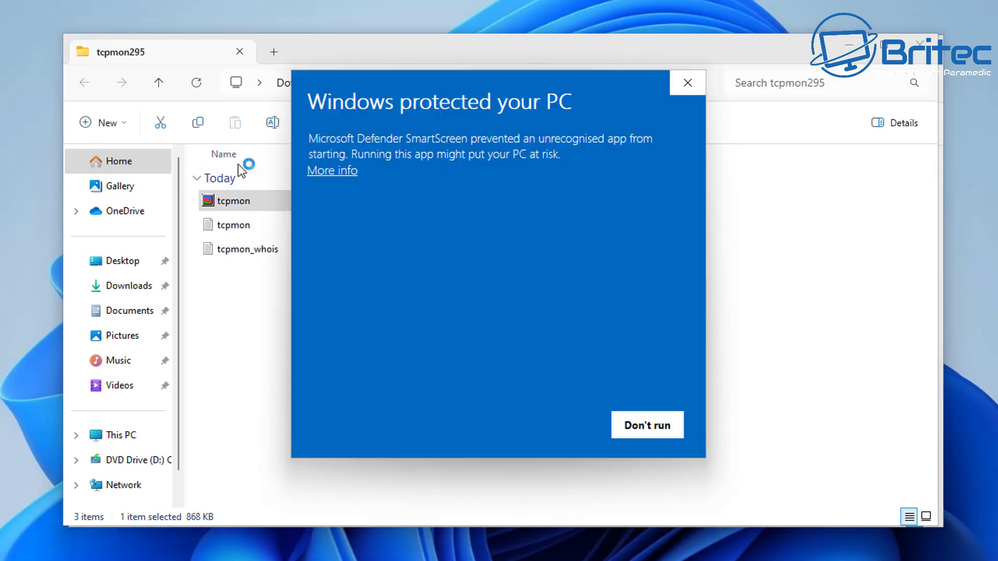
pyautogui.click(326, 171)
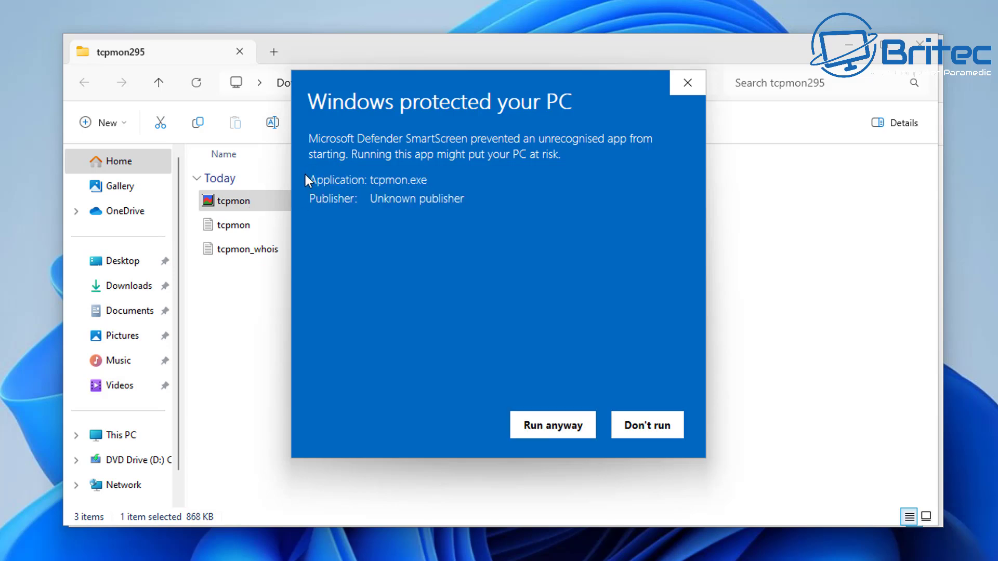
pyautogui.click(548, 425)
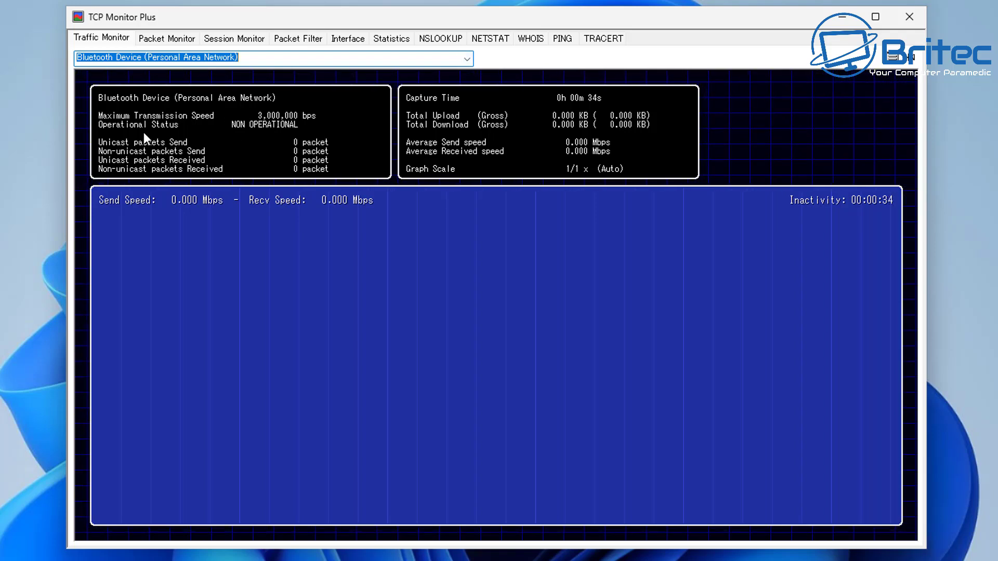
# Step: Graph traffic for the Intel(R) 82574L Gigabit Network Connection, then show the Packet Monitor page
pyautogui.click(467, 59)
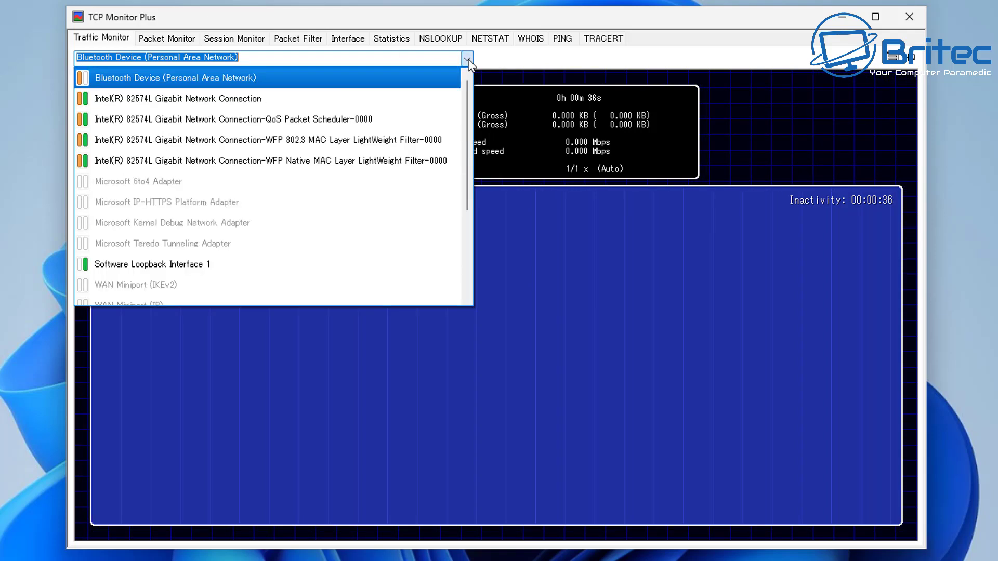
pyautogui.click(437, 97)
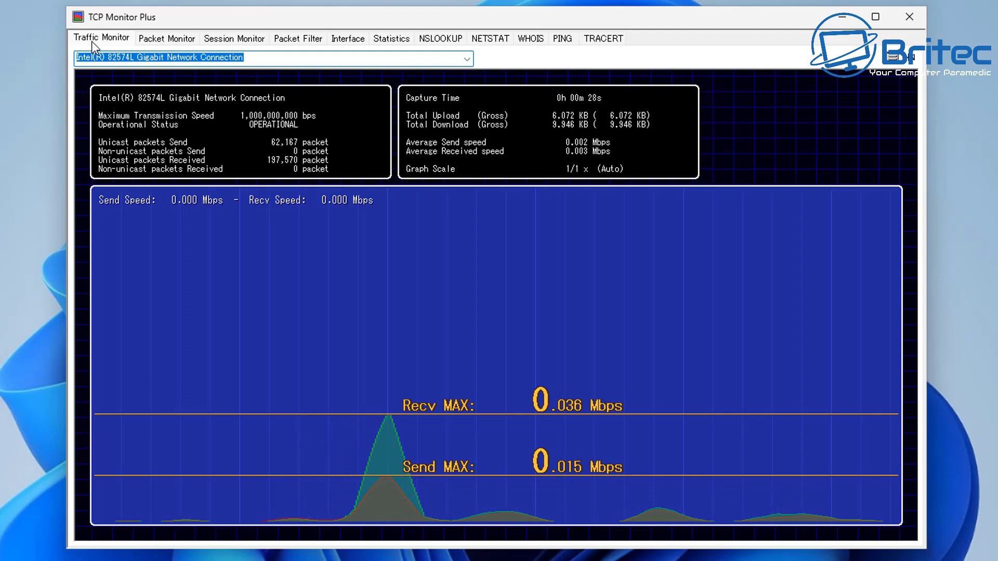
pyautogui.click(161, 39)
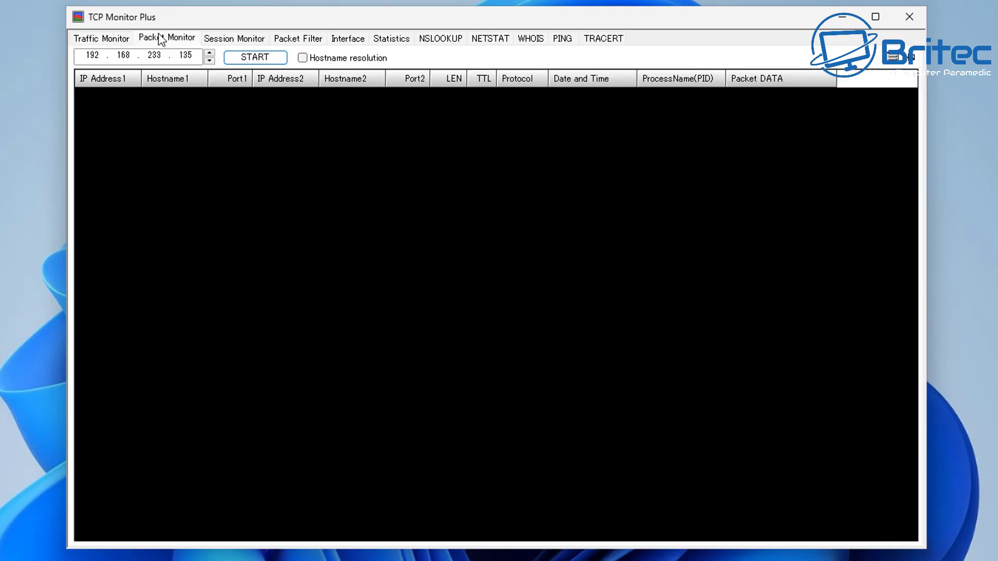
# Step: Show the Session Monitor listing the 83 live connections and their processes
pyautogui.click(84, 58)
pyautogui.click(226, 39)
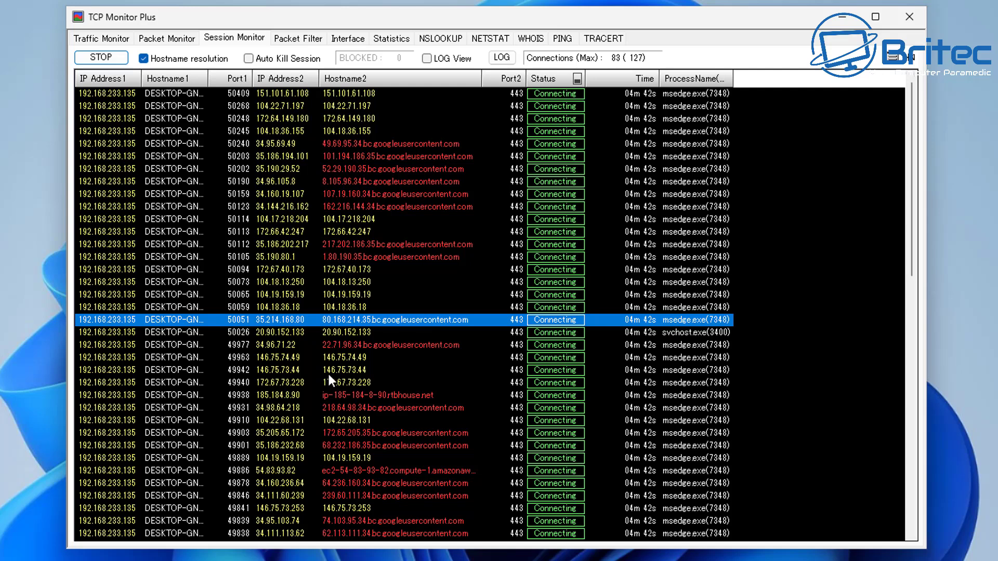
# Step: Add the 20.90.152.133 svchost.exe connection to the packet filter rules
pyautogui.click(344, 332)
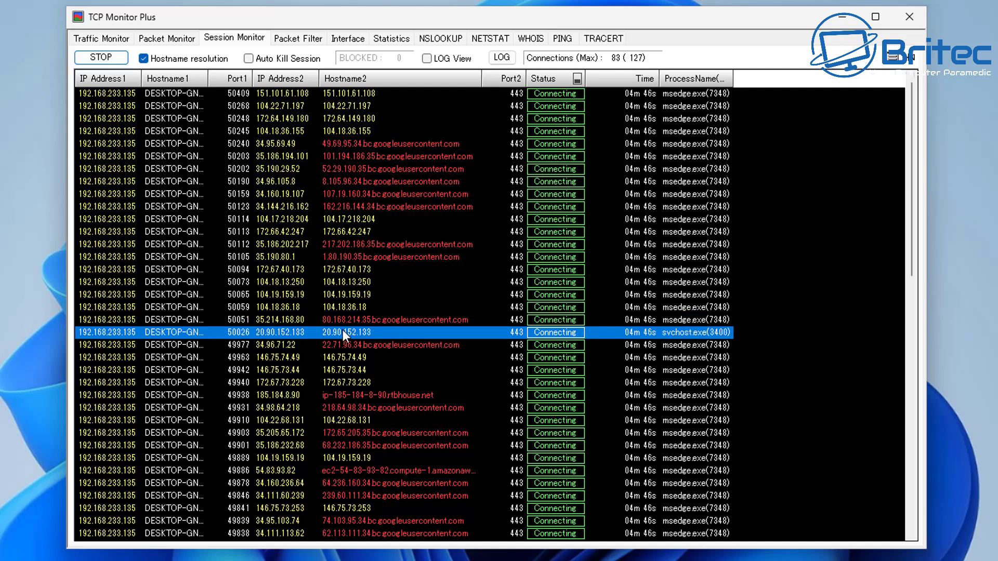
pyautogui.rightClick(343, 335)
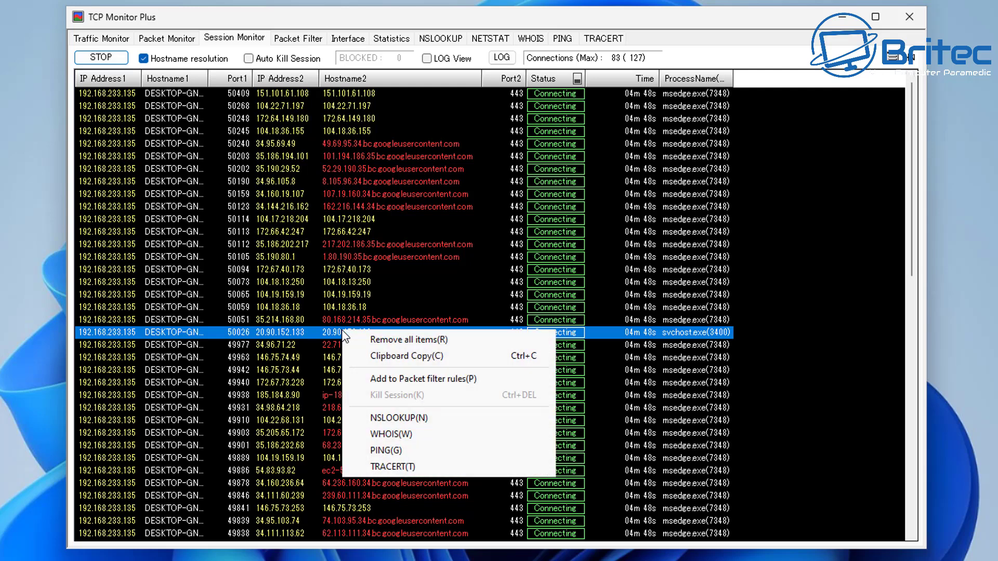
pyautogui.click(428, 380)
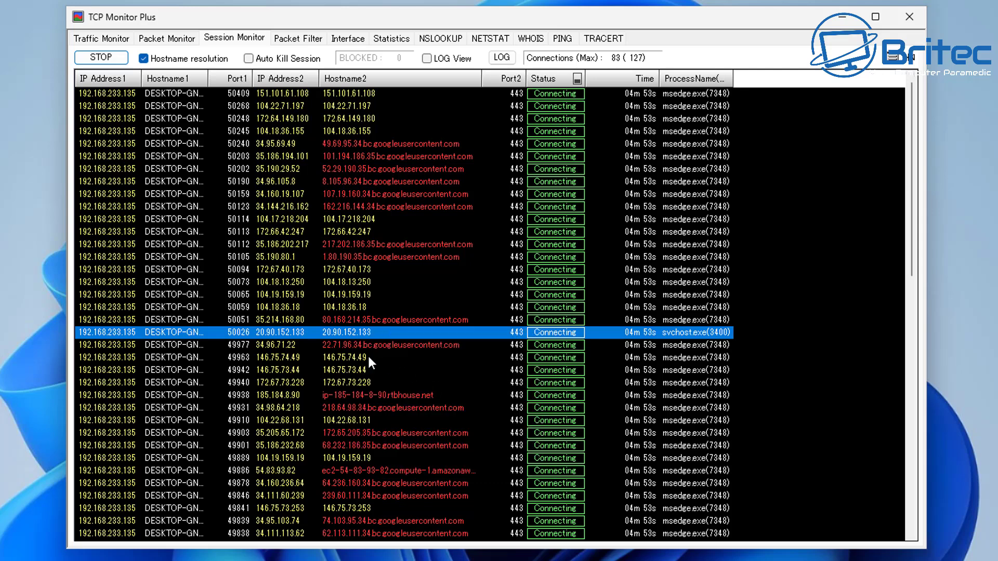
# Step: Run an NSLOOKUP on 20.90.152.133, then return to the Session Monitor
pyautogui.rightClick(357, 333)
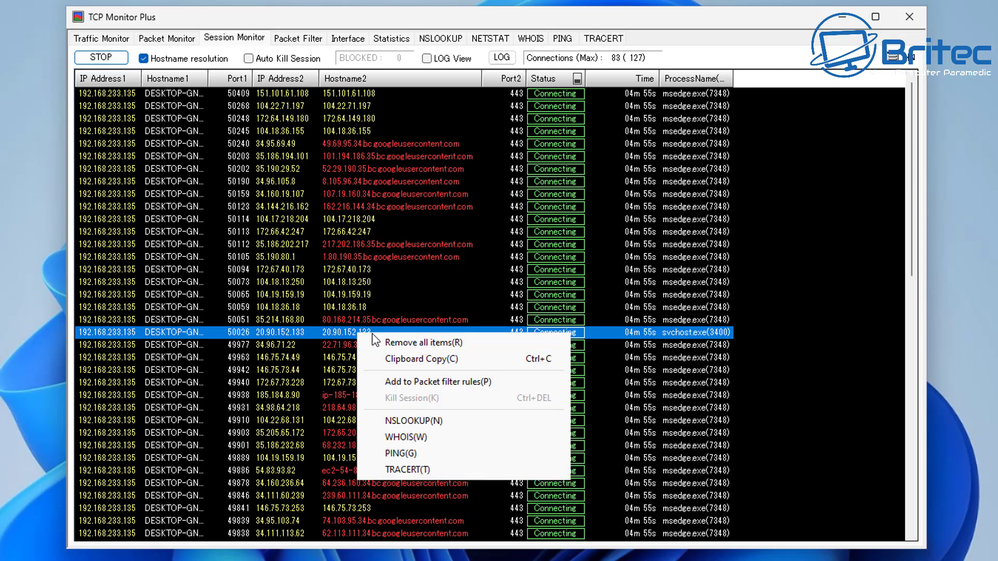
pyautogui.click(438, 422)
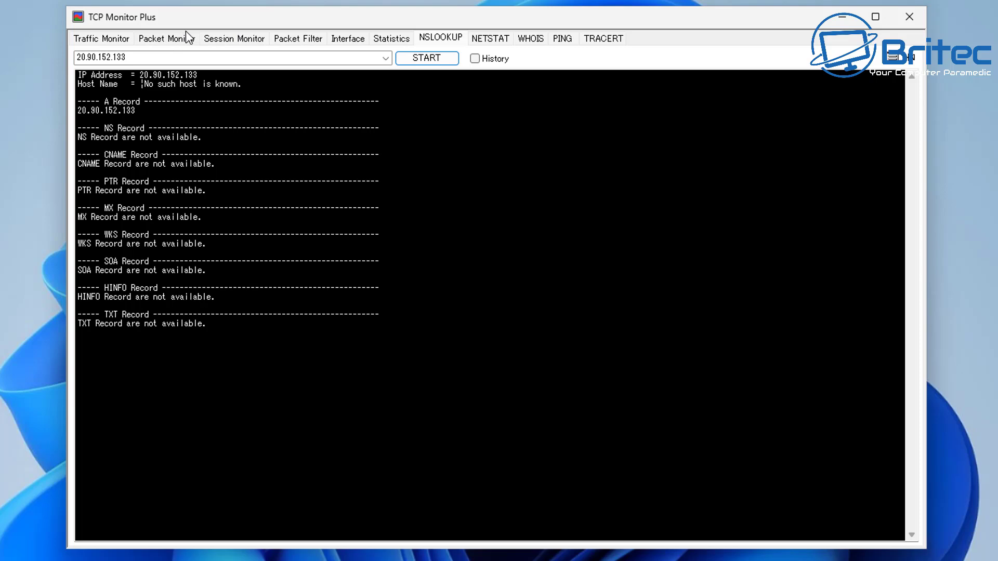
pyautogui.click(227, 40)
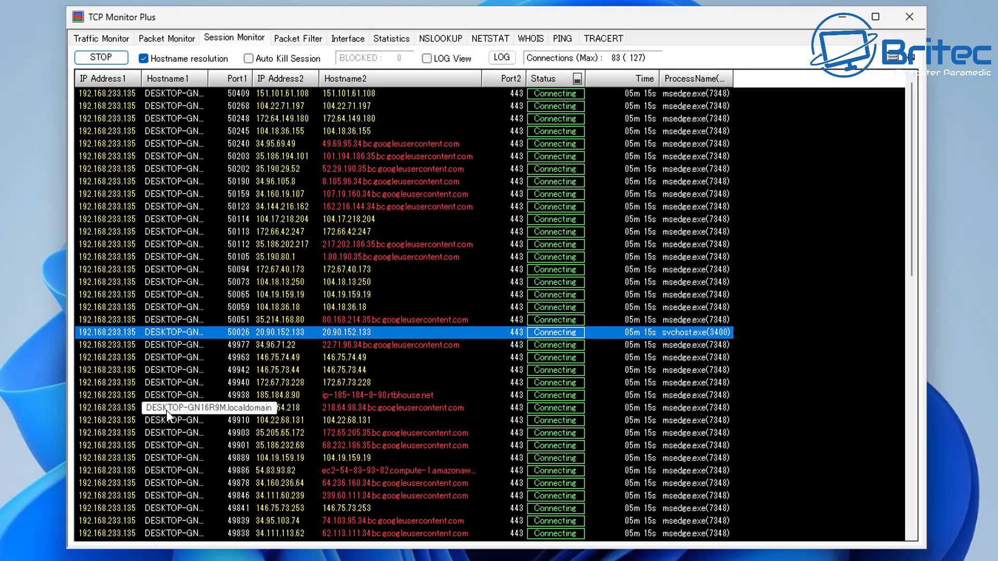
# Step: Run a WHOIS lookup on 146.75.74.49, then return to the session list
pyautogui.click(208, 357)
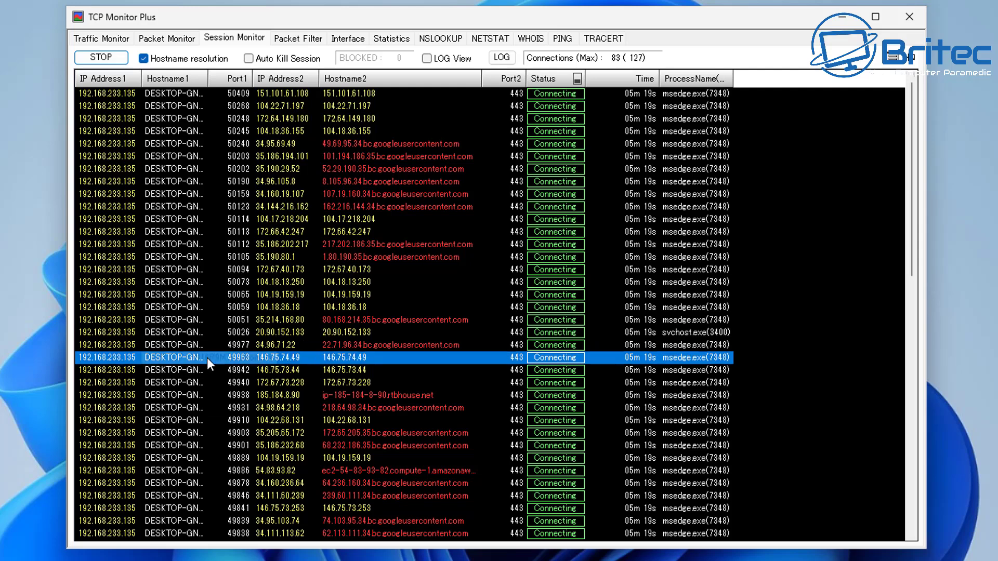
pyautogui.rightClick(316, 355)
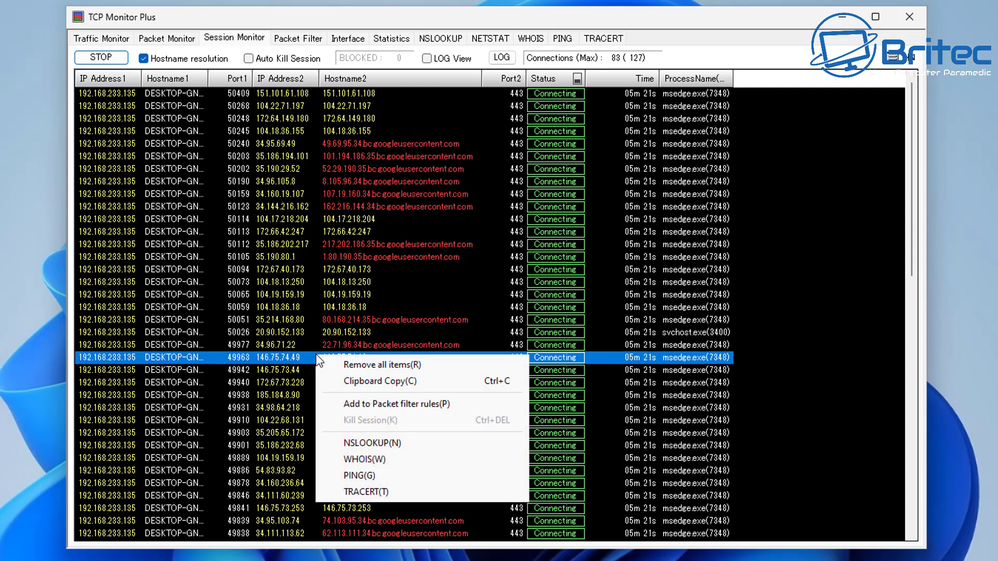
pyautogui.click(395, 460)
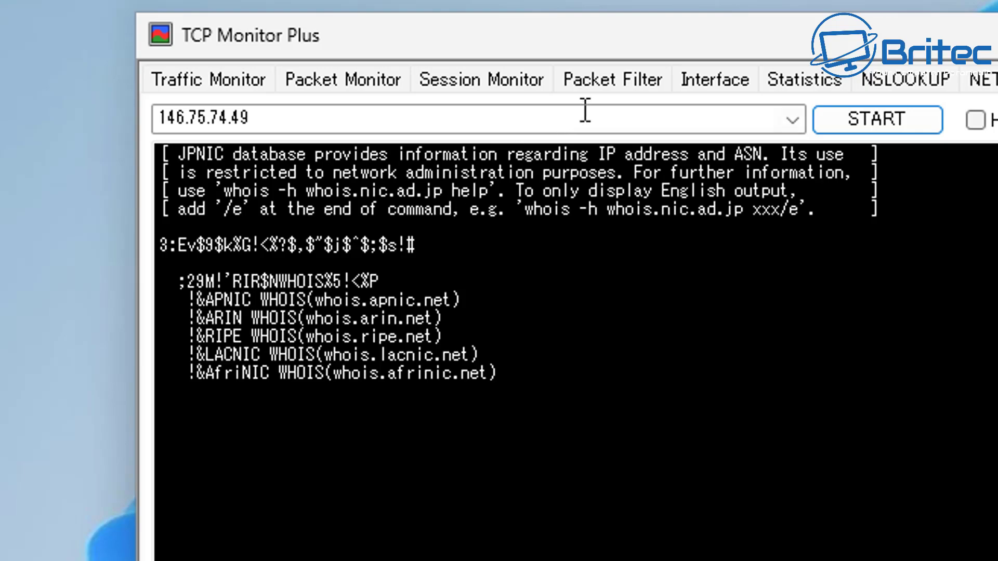
pyautogui.click(507, 73)
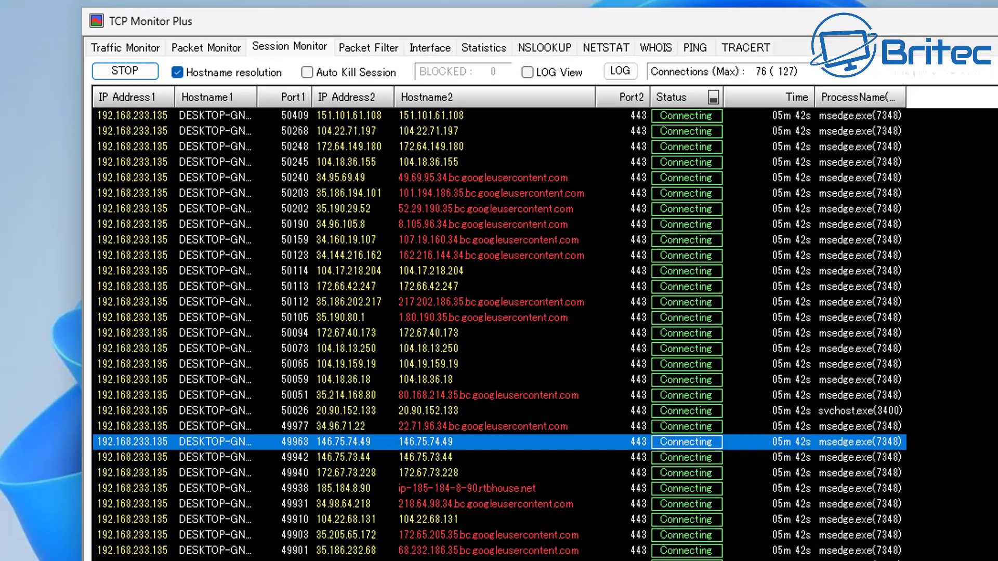
pyautogui.scroll(-4, 354, 454)
pyautogui.scroll(-9, 354, 453)
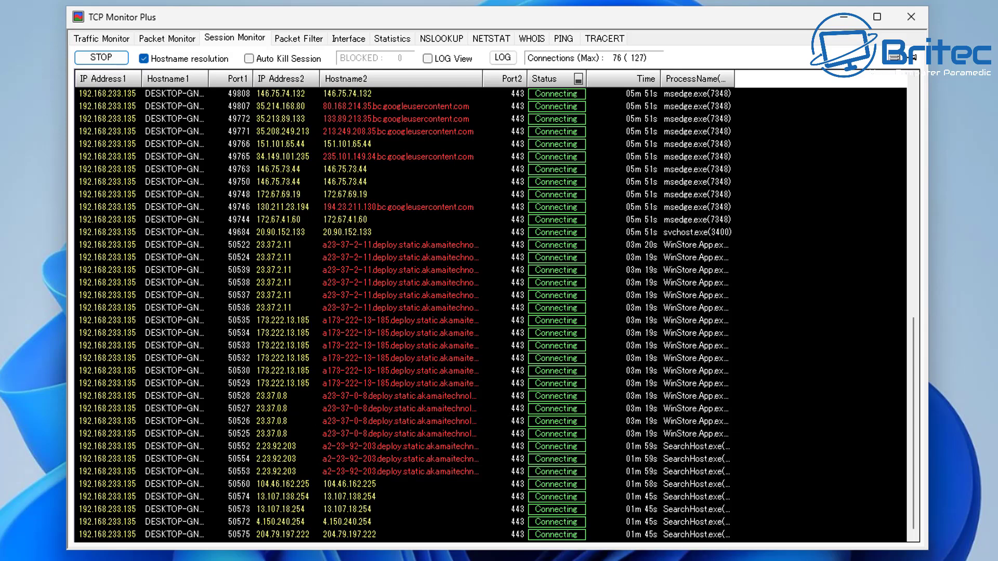
pyautogui.scroll(7, 654, 425)
pyautogui.scroll(-4, 646, 448)
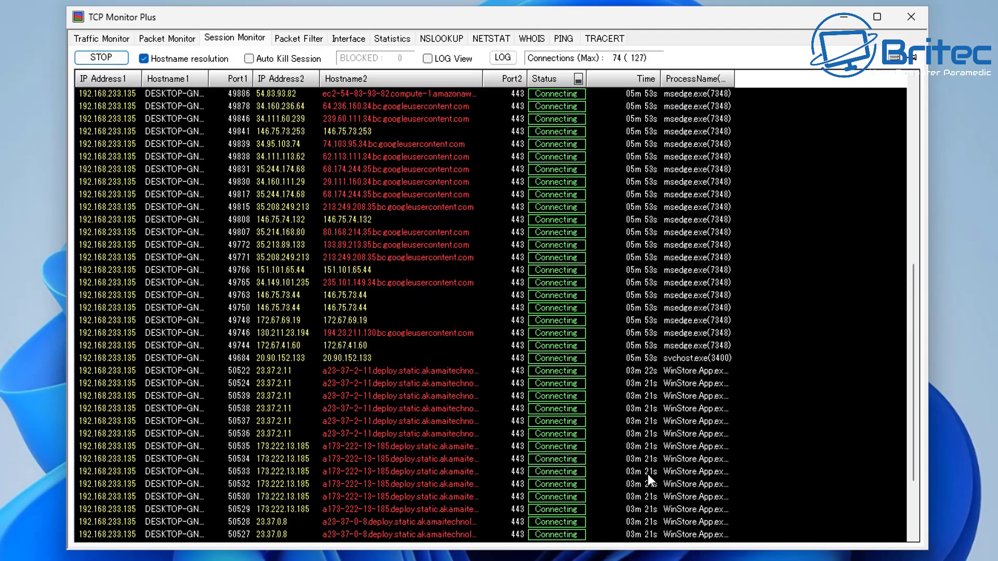
pyautogui.scroll(-3, 679, 497)
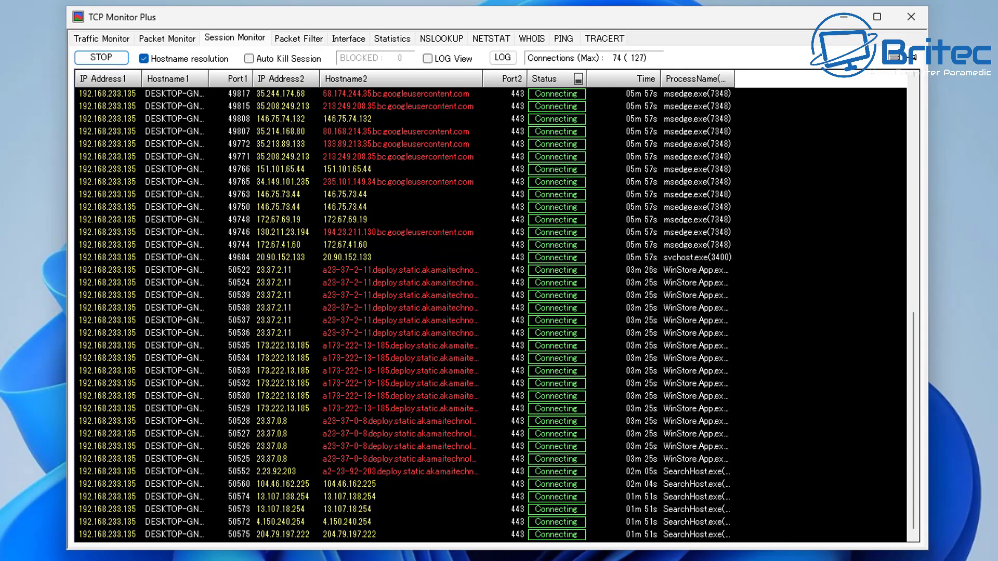
pyautogui.press('super+s')
pyautogui.write('p')
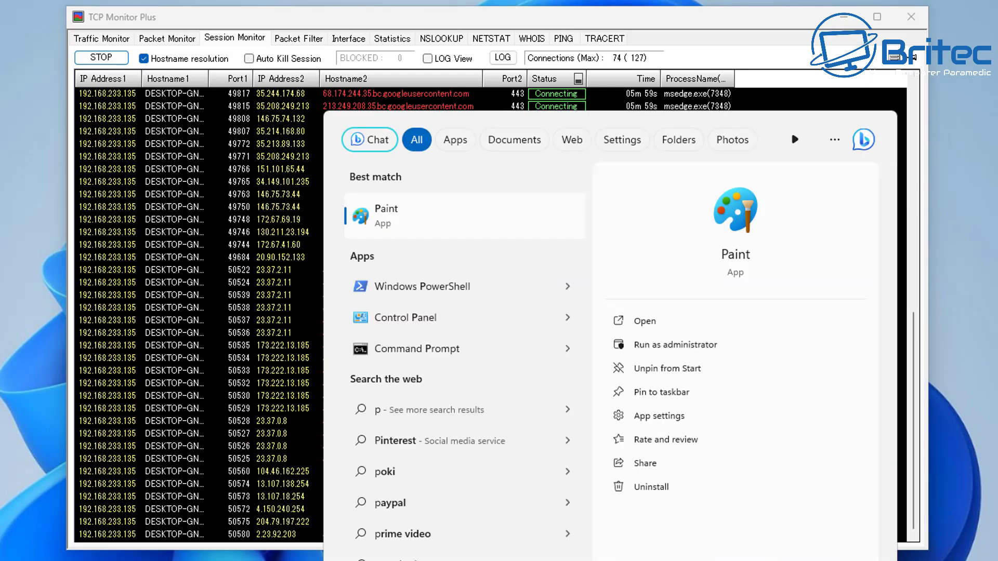
pyautogui.write('aint')
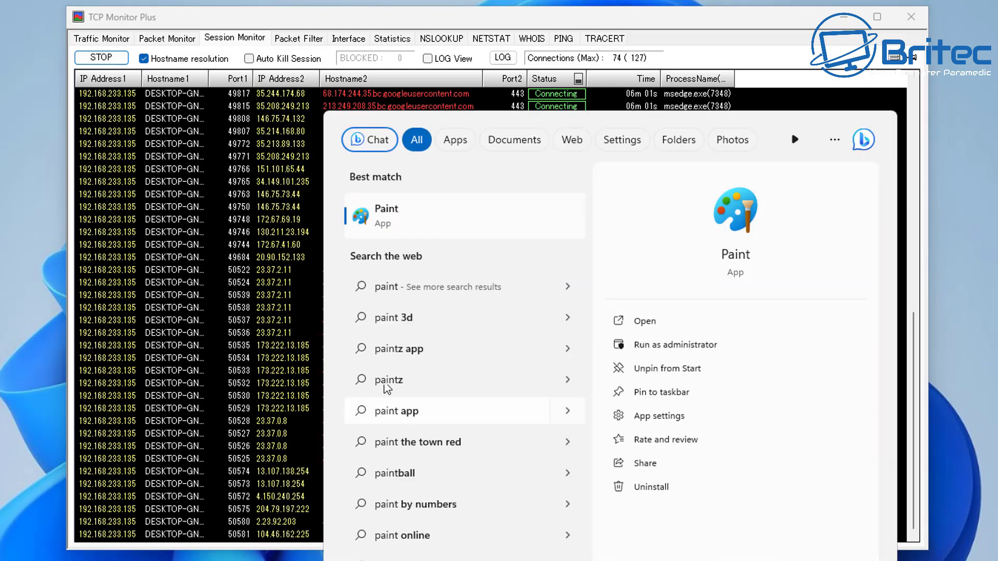
pyautogui.press('Return')
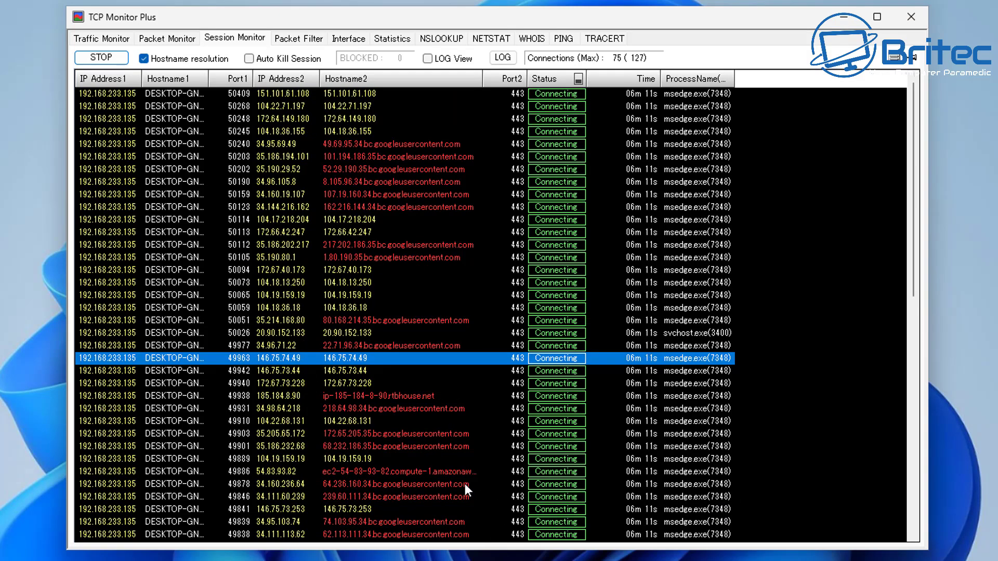
# Step: Run a WHOIS lookup on the rtbhouse.net connection and return to Session Monitor
pyautogui.click(324, 396)
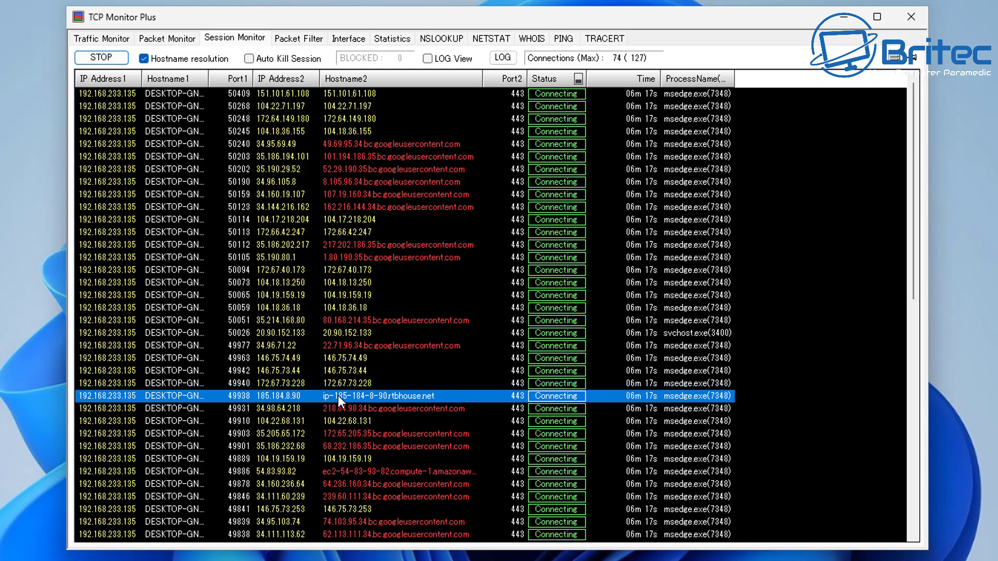
pyautogui.rightClick(339, 400)
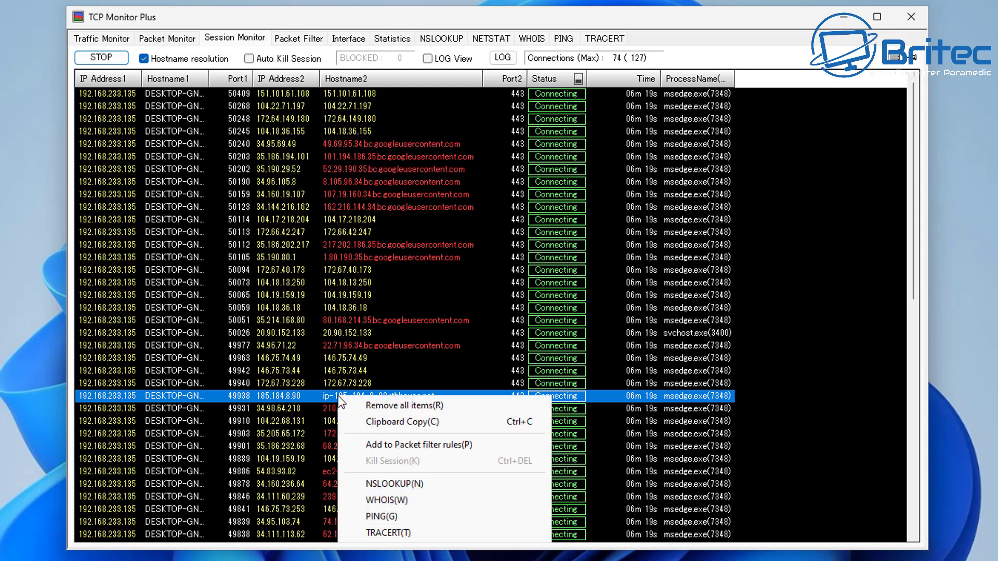
pyautogui.click(393, 500)
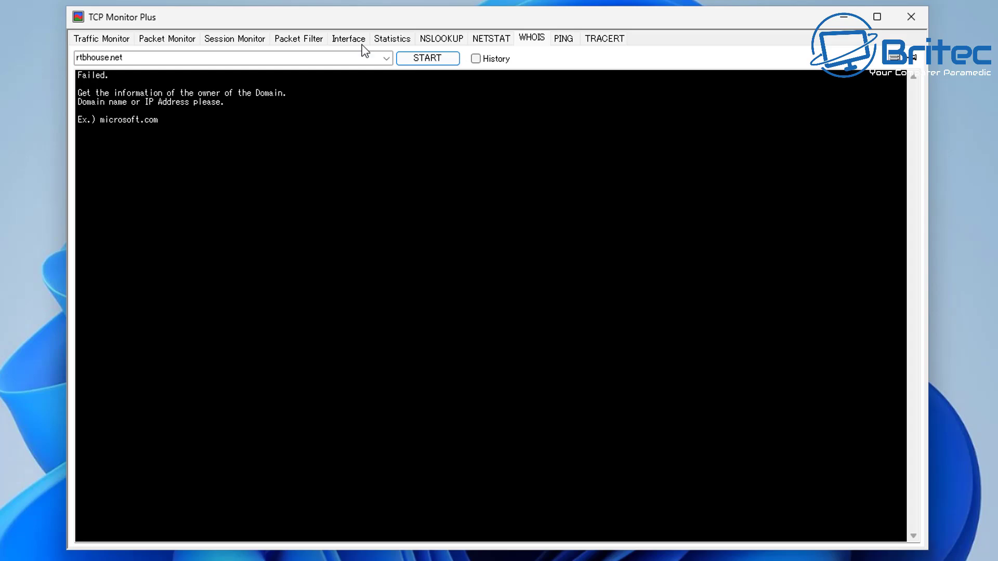
pyautogui.click(230, 39)
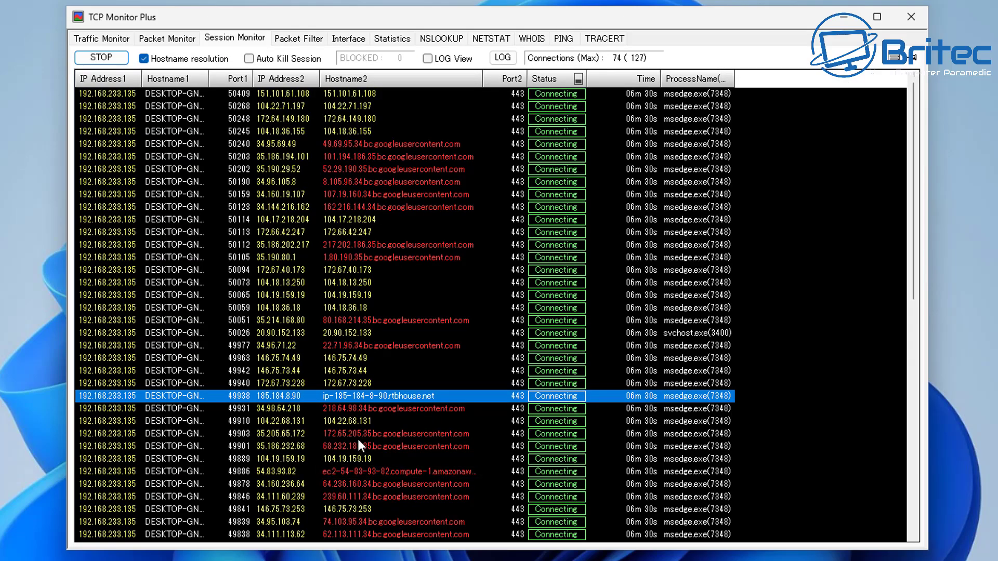
# Step: Run a WHOIS lookup on the 173.222.13.185 akamaitechnologies.com connection and return to the session list
pyautogui.click(353, 420)
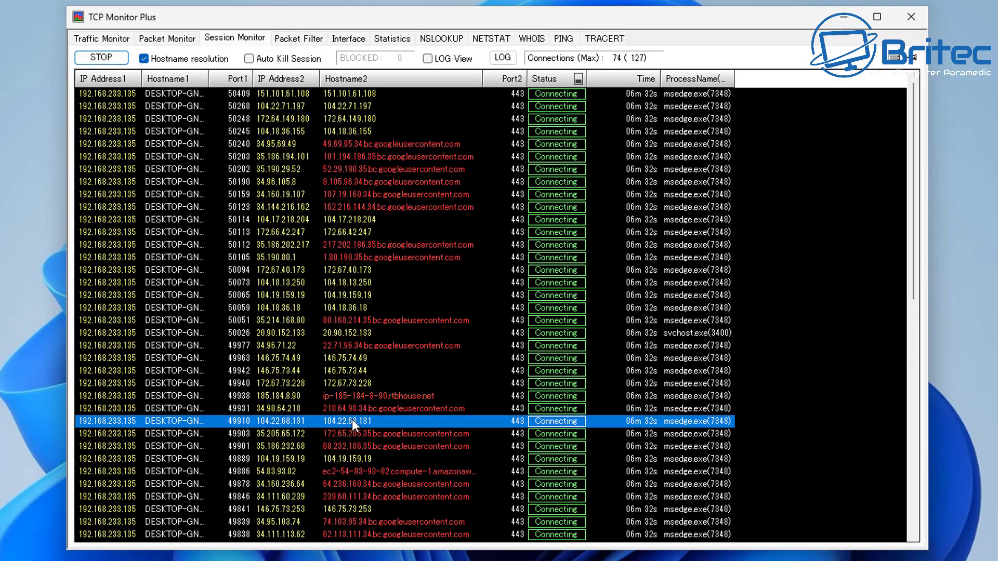
pyautogui.scroll(-10, 442, 457)
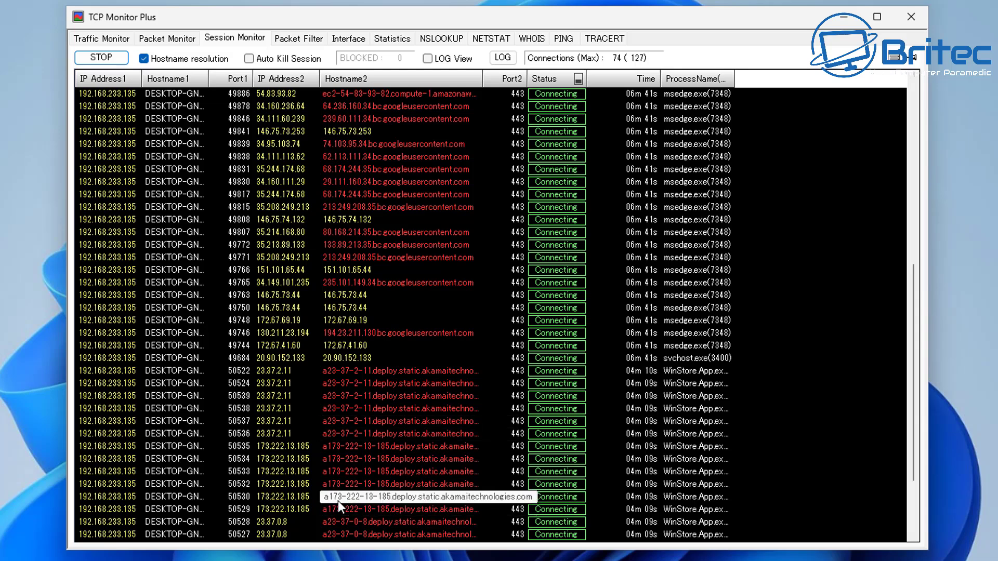
pyautogui.click(292, 495)
pyautogui.rightClick(291, 493)
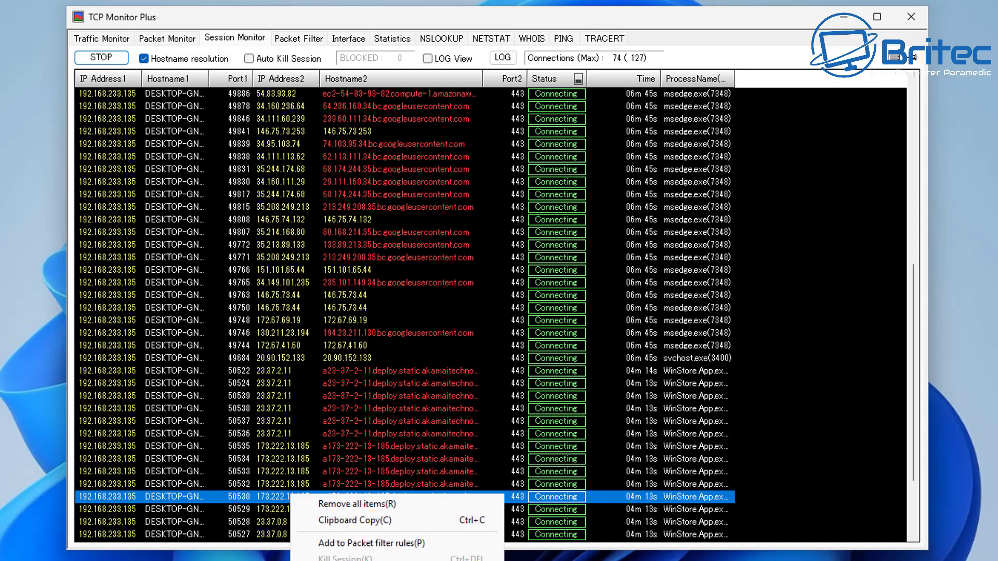
pyautogui.click(363, 560)
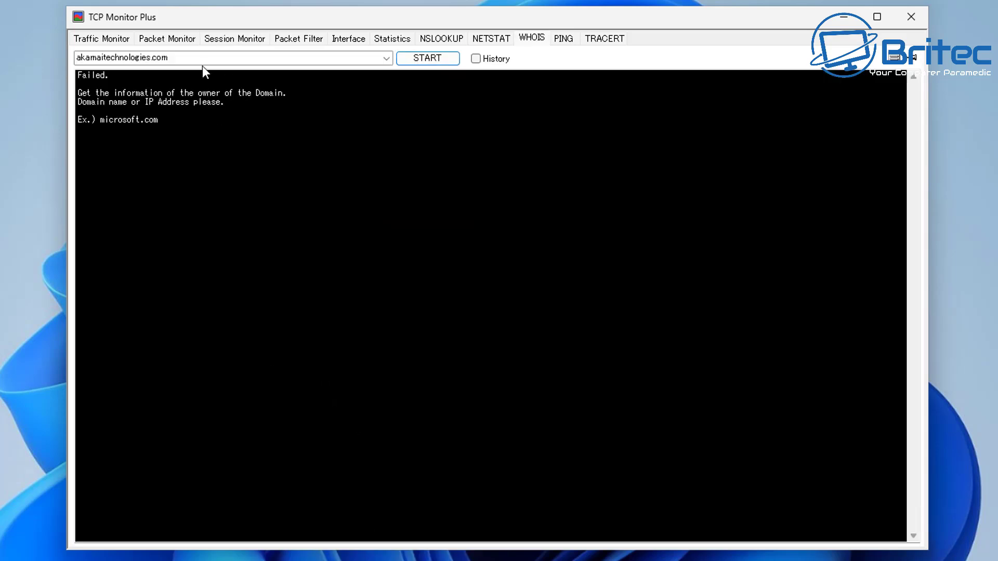
pyautogui.click(235, 39)
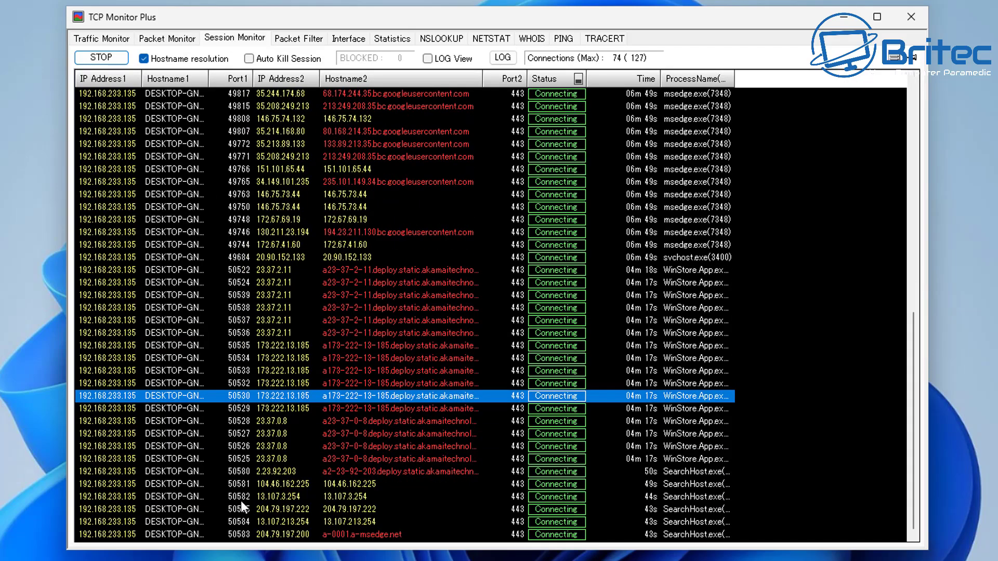
pyautogui.click(372, 536)
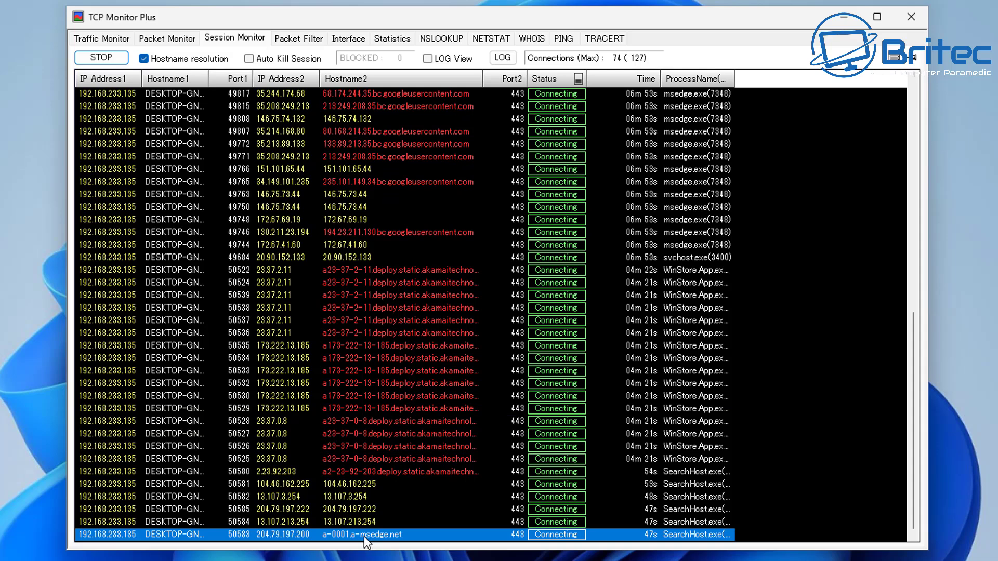
# Step: Trace the route to a-0001.a-msedge.net (204.79.197.200) through 16 hops, then return to Session Monitor
pyautogui.rightClick(364, 534)
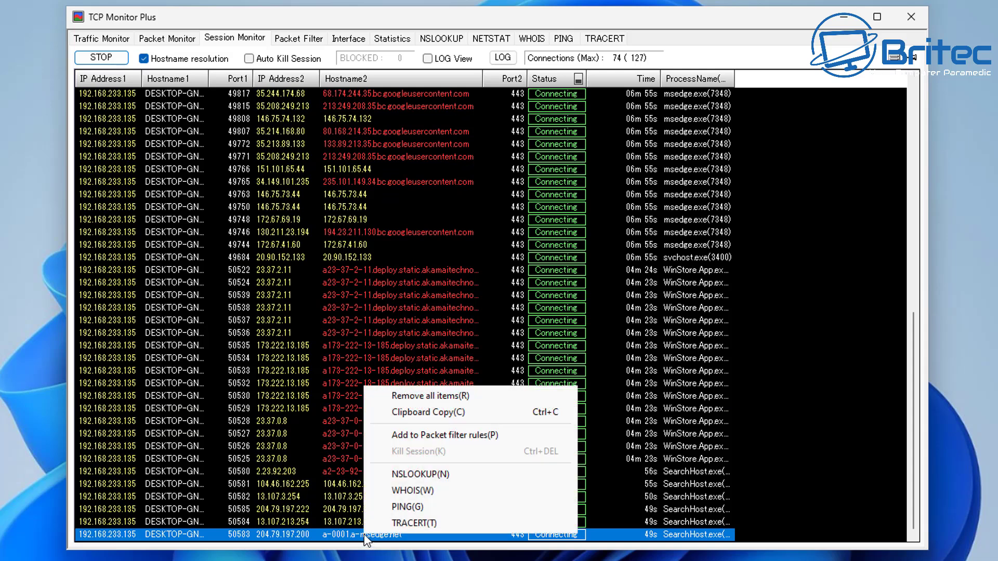
pyautogui.click(426, 524)
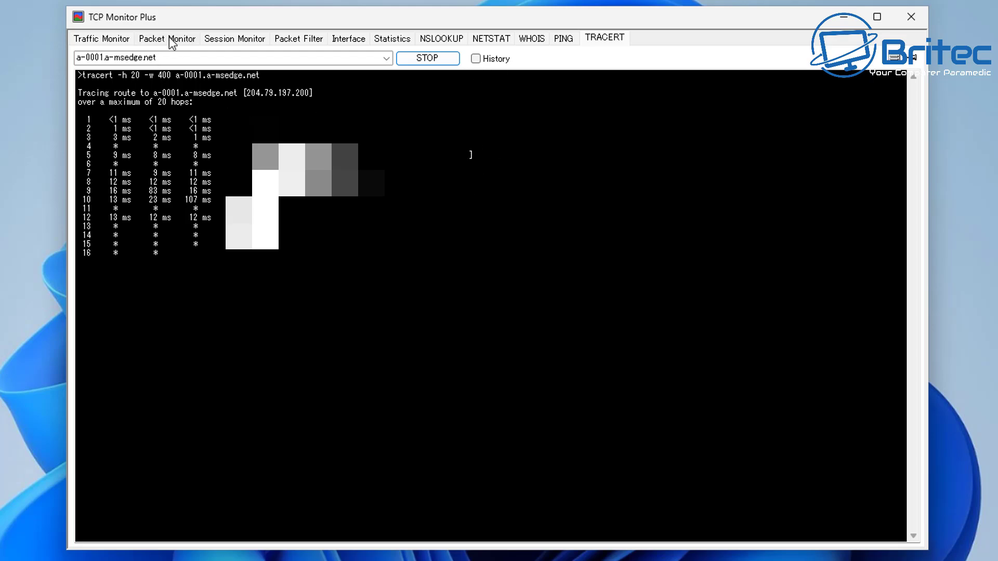
pyautogui.click(235, 38)
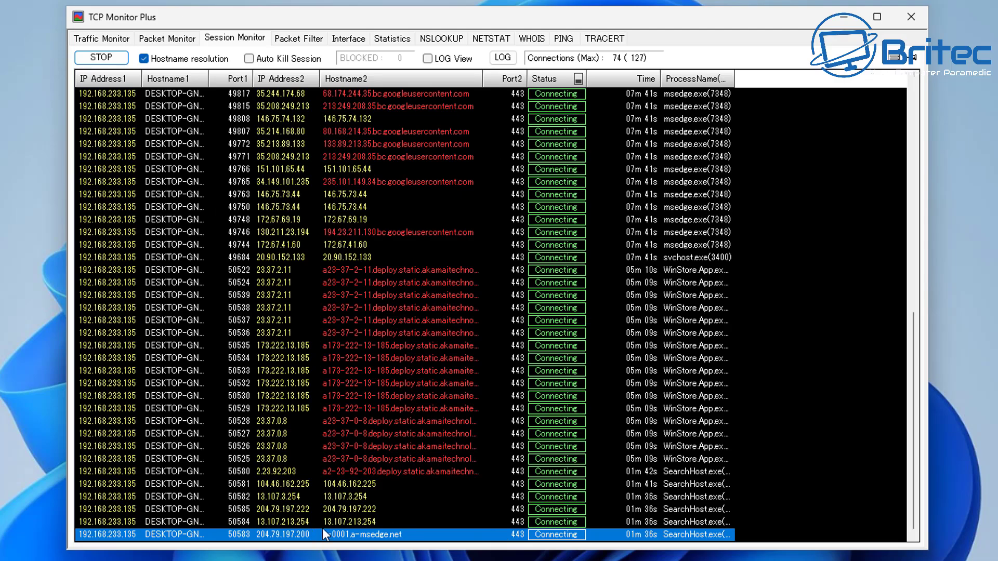
# Step: Toggle the LOG View panel on and off, then view the DROP rule for 20.90.152.133
pyautogui.scroll(3, 348, 488)
pyautogui.scroll(10, 347, 488)
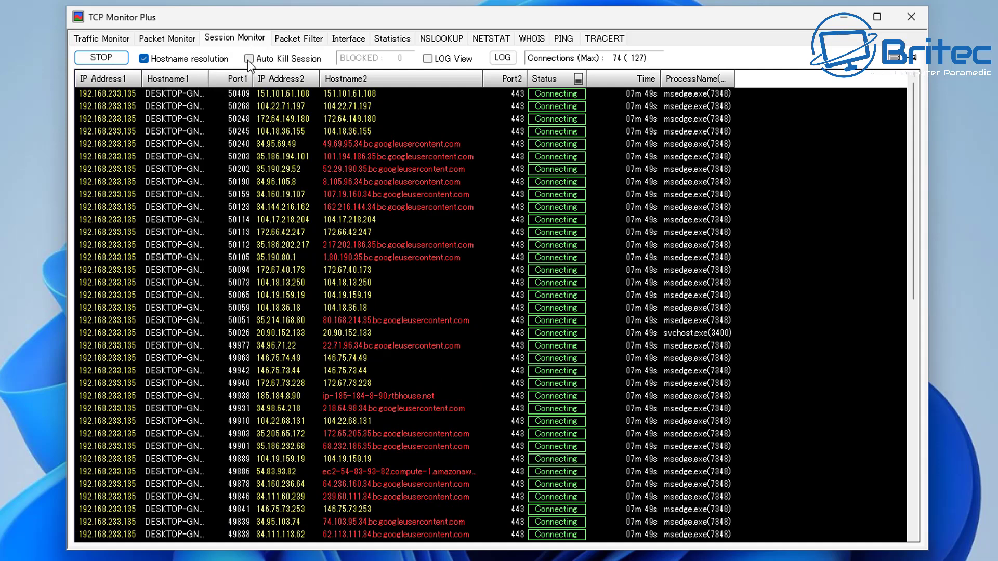
pyautogui.click(429, 60)
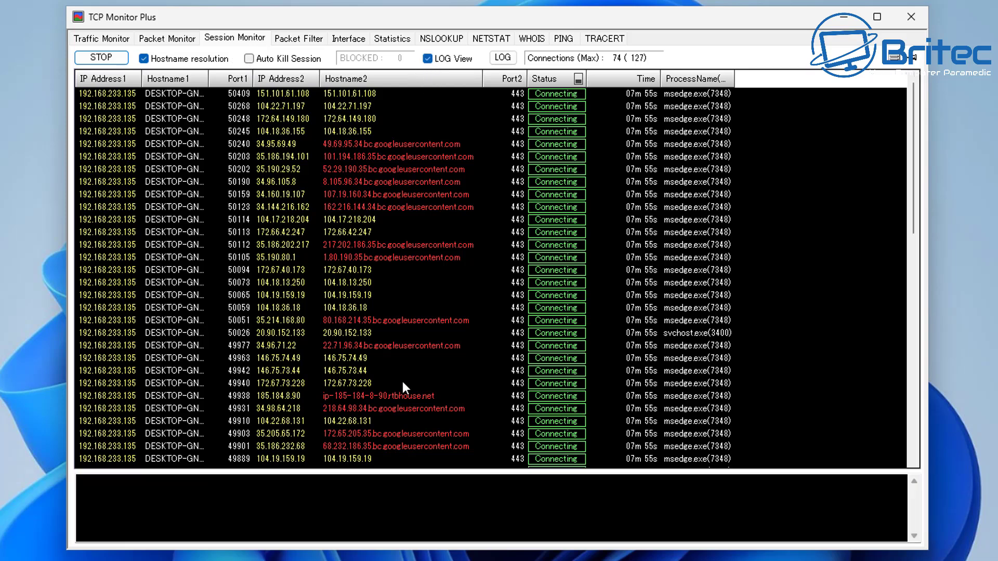
pyautogui.click(428, 58)
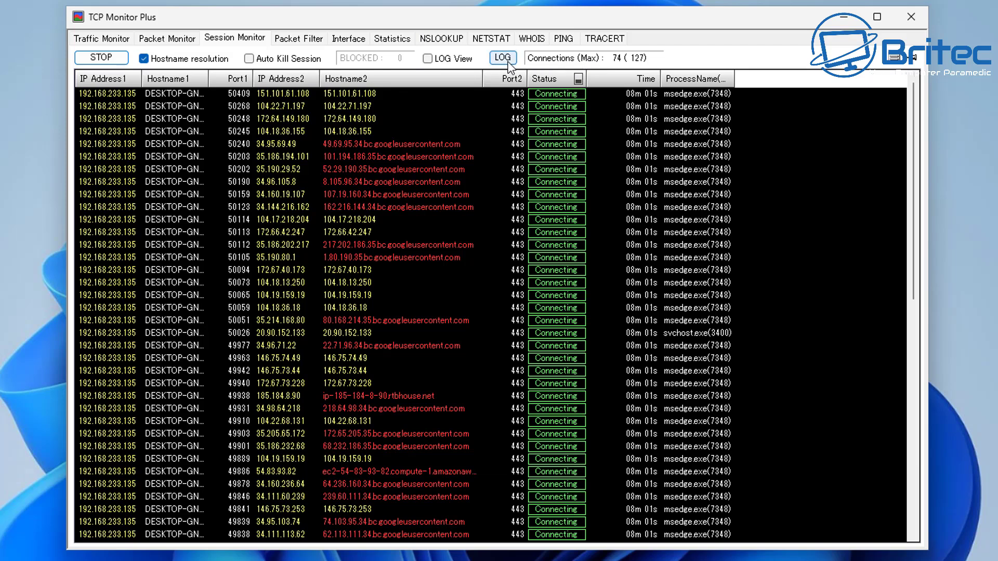
pyautogui.click(297, 39)
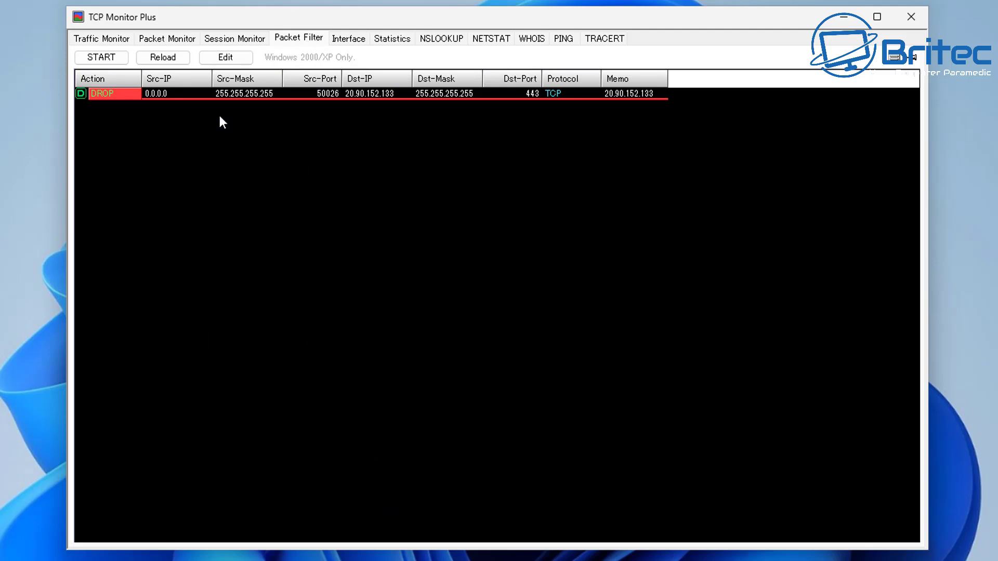
# Step: Delete the DROP rule for 20.90.152.133 from the packet filter rules
pyautogui.click(220, 95)
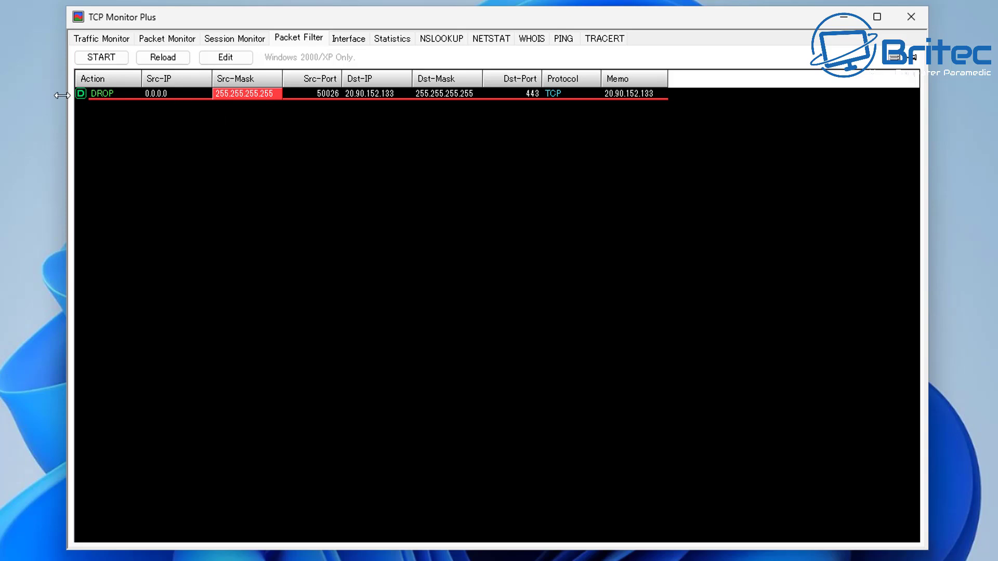
pyautogui.rightClick(111, 97)
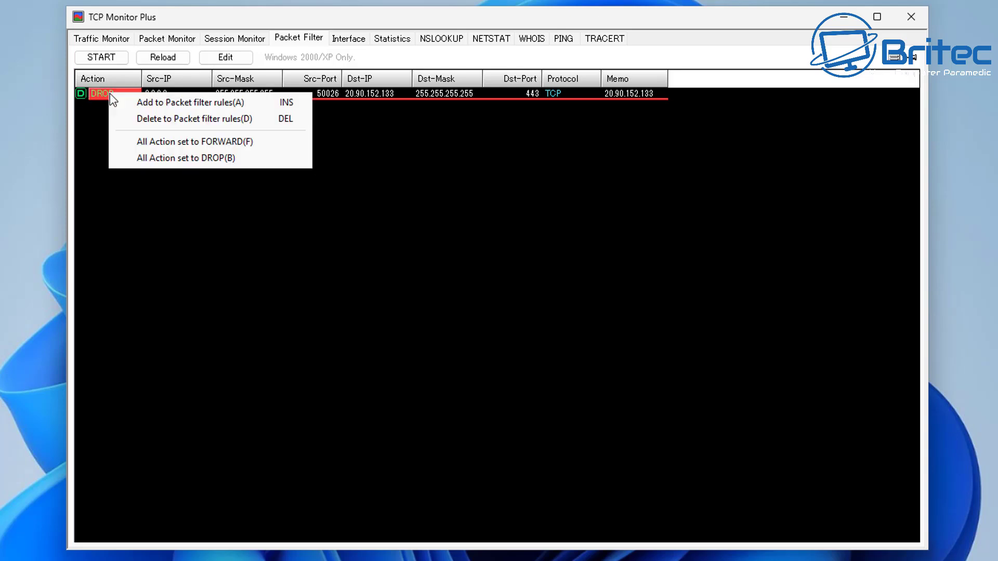
pyautogui.click(163, 118)
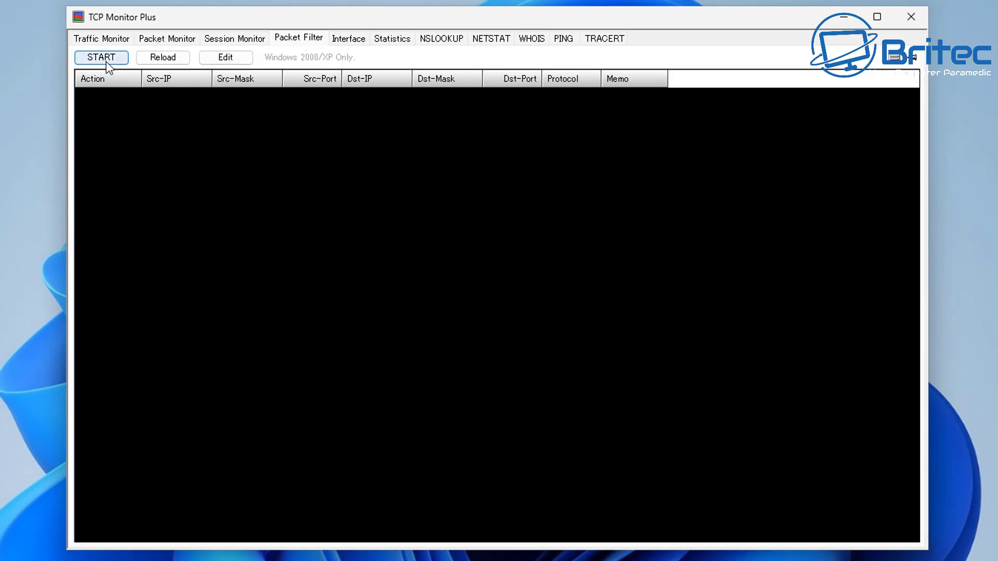
# Step: Browse the Interface, Statistics and NSLOOKUP tool pages
pyautogui.click(358, 41)
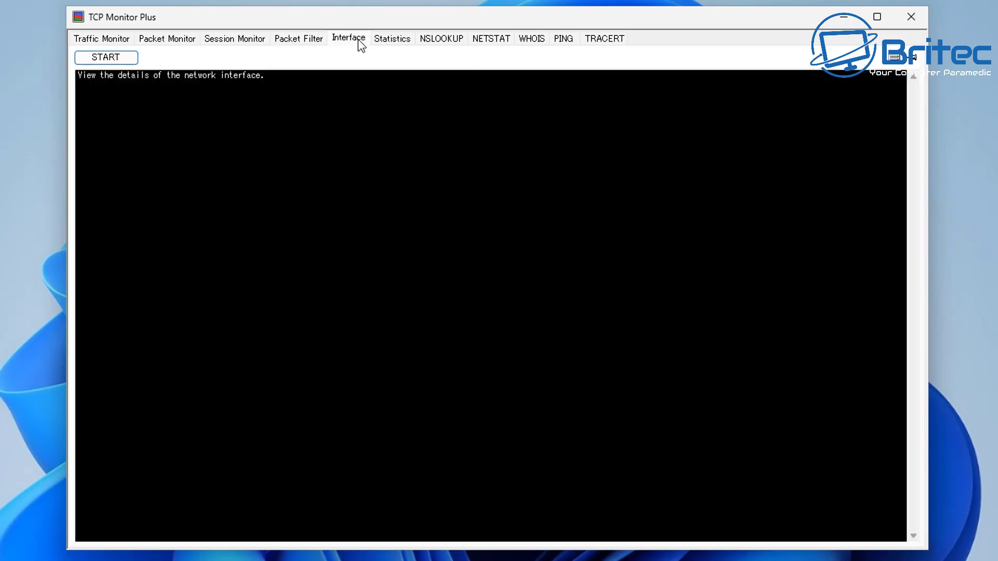
pyautogui.click(387, 43)
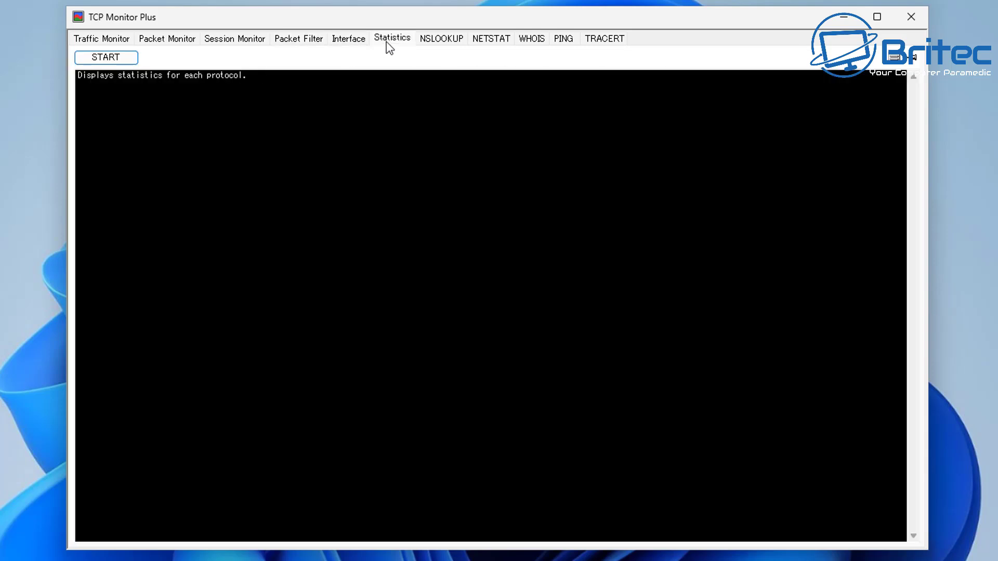
pyautogui.click(442, 42)
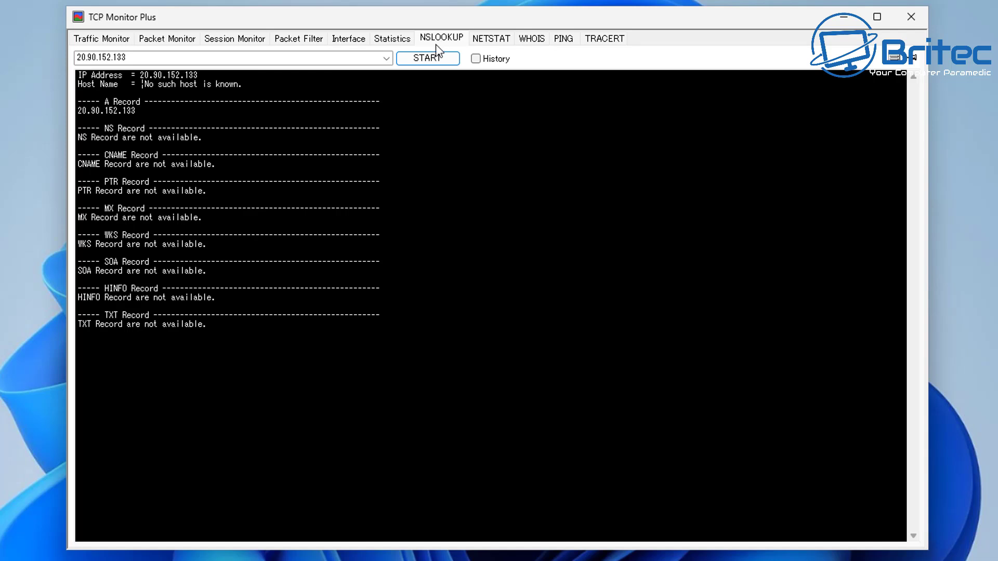
# Step: Run NETSTAT to list all current network connections, then go to WHOIS
pyautogui.click(489, 42)
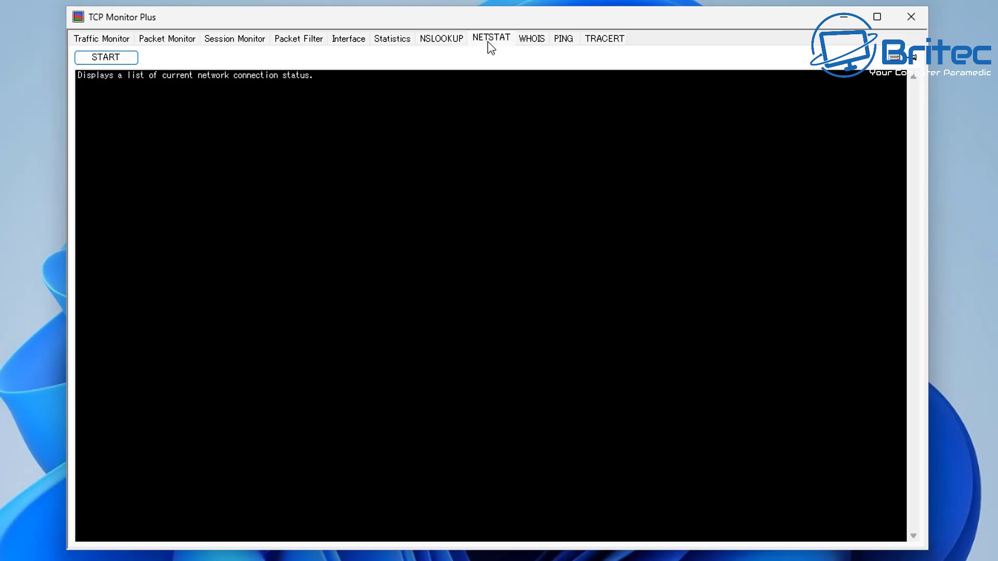
pyautogui.click(120, 58)
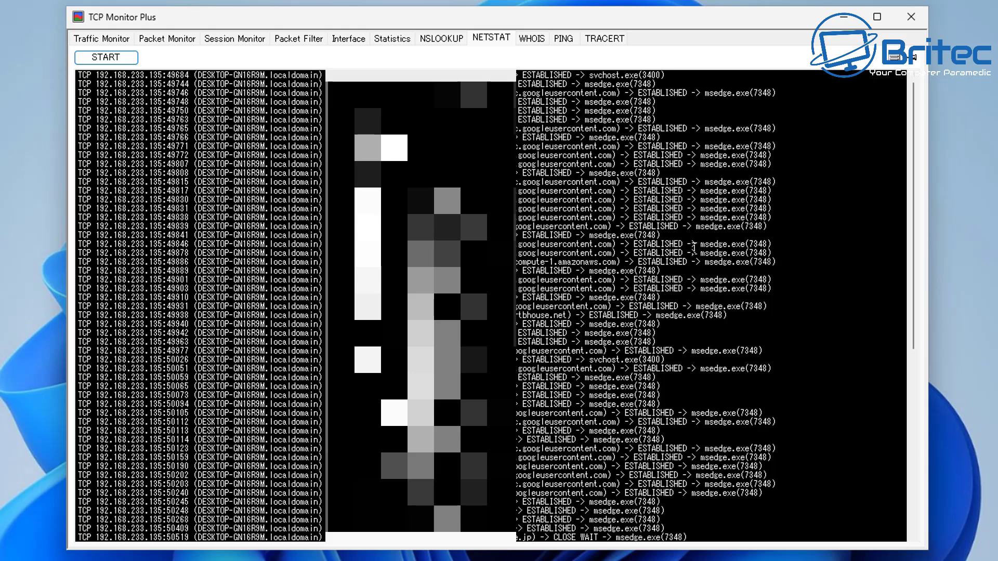
pyautogui.click(533, 42)
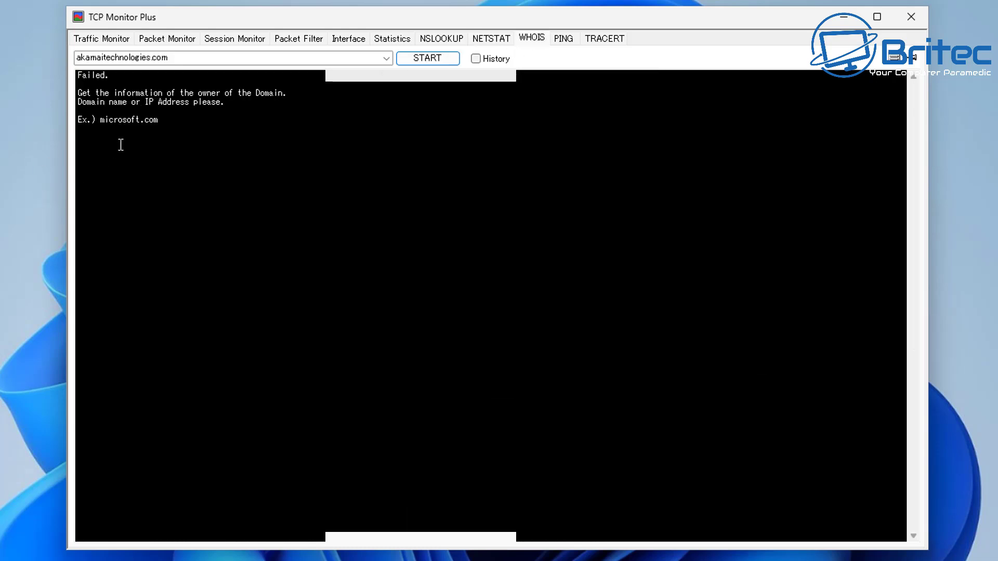
# Step: Replace the WHOIS domain akamaitechnologies.com with google.com without running the lookup
pyautogui.doubleClick(194, 56)
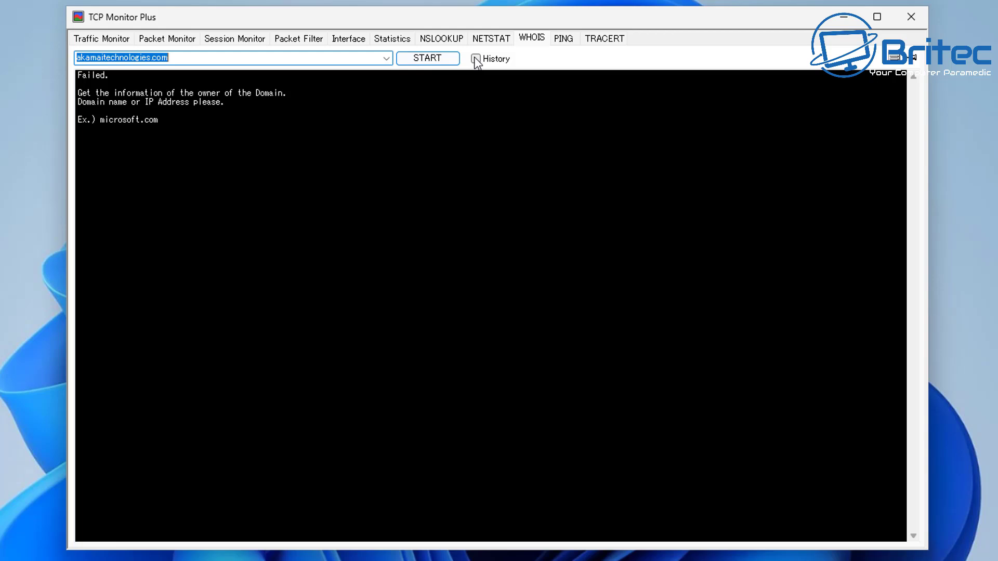
pyautogui.click(174, 60)
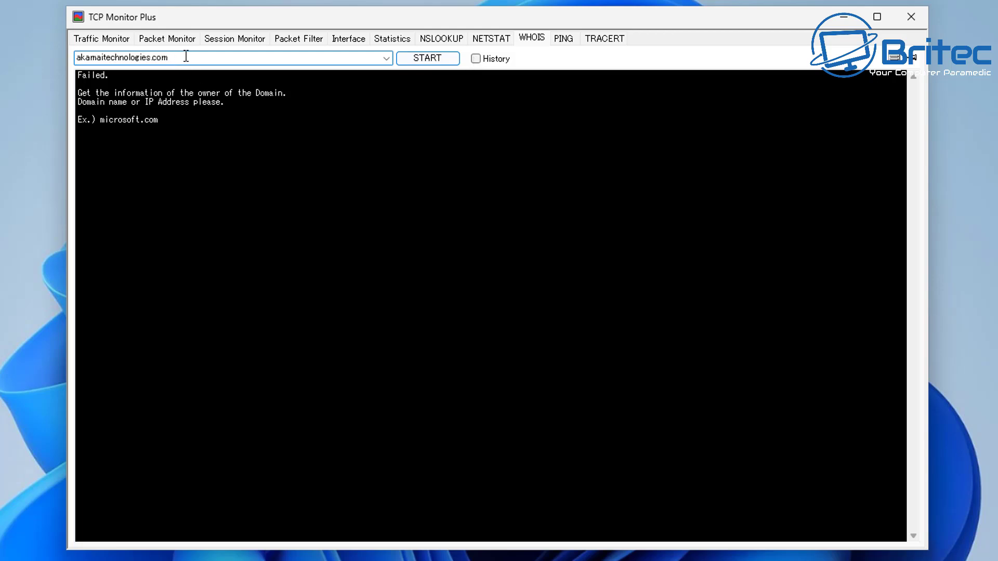
pyautogui.moveTo(192, 56); pyautogui.dragTo(77, 58)
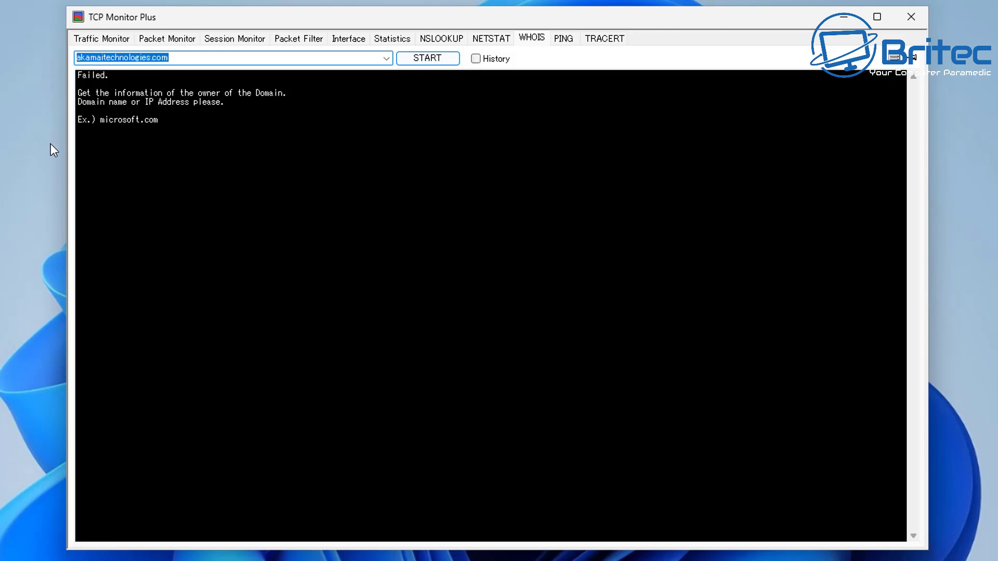
pyautogui.write('e')
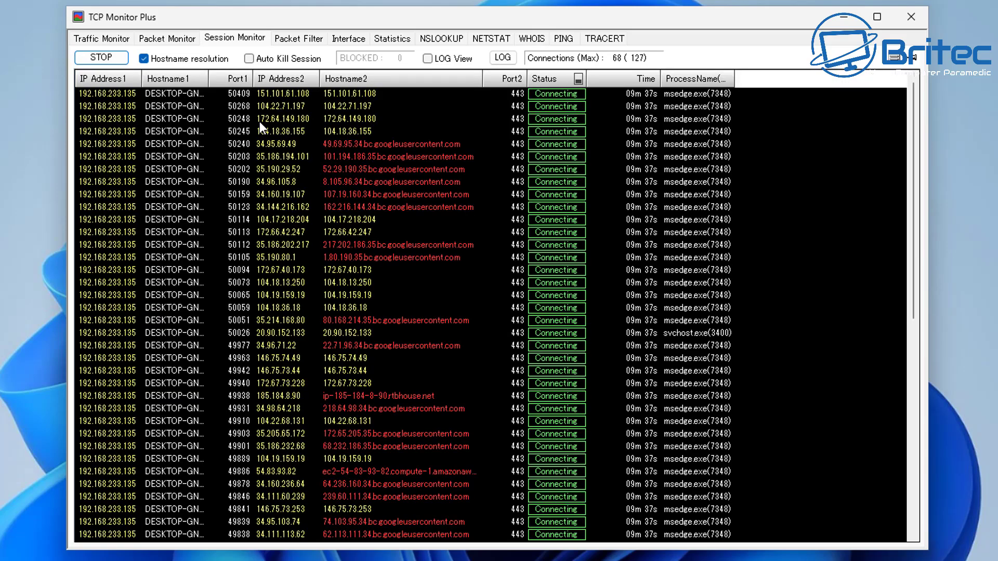
# Step: Run a WHOIS lookup on the first session's address 151.101.61.108 and review the output
pyautogui.click(244, 93)
pyautogui.rightClick(244, 91)
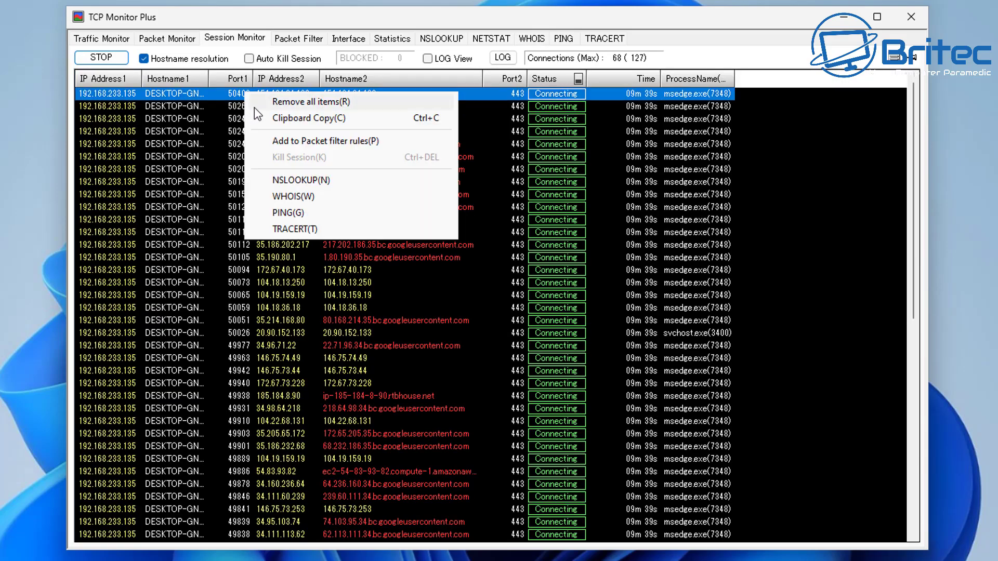
pyautogui.click(301, 198)
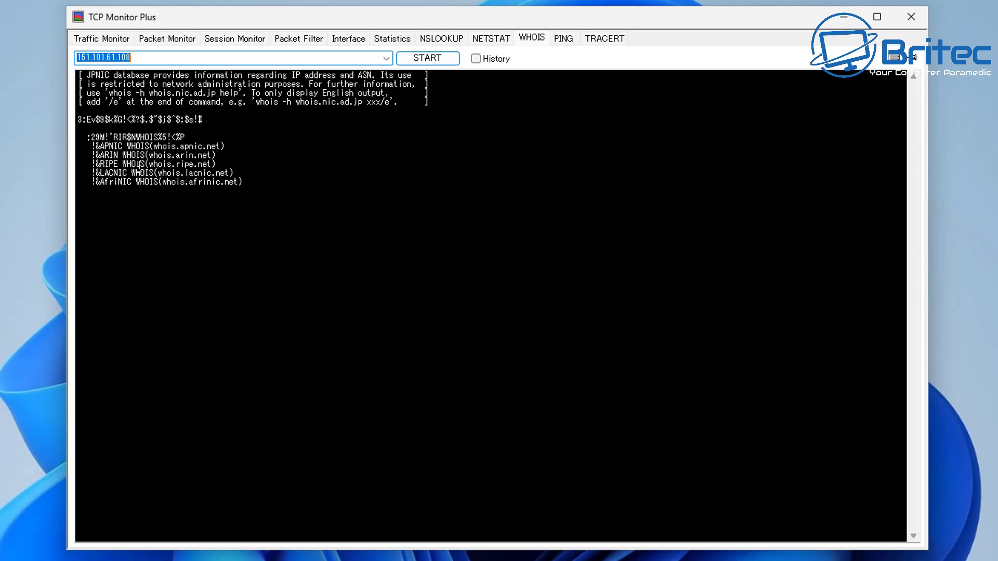
pyautogui.click(139, 164)
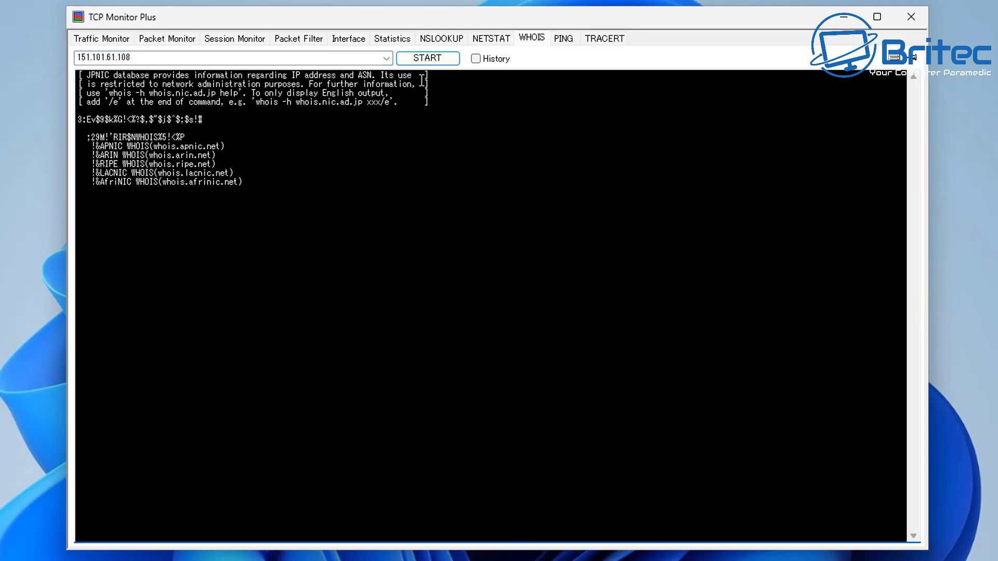
pyautogui.click(564, 39)
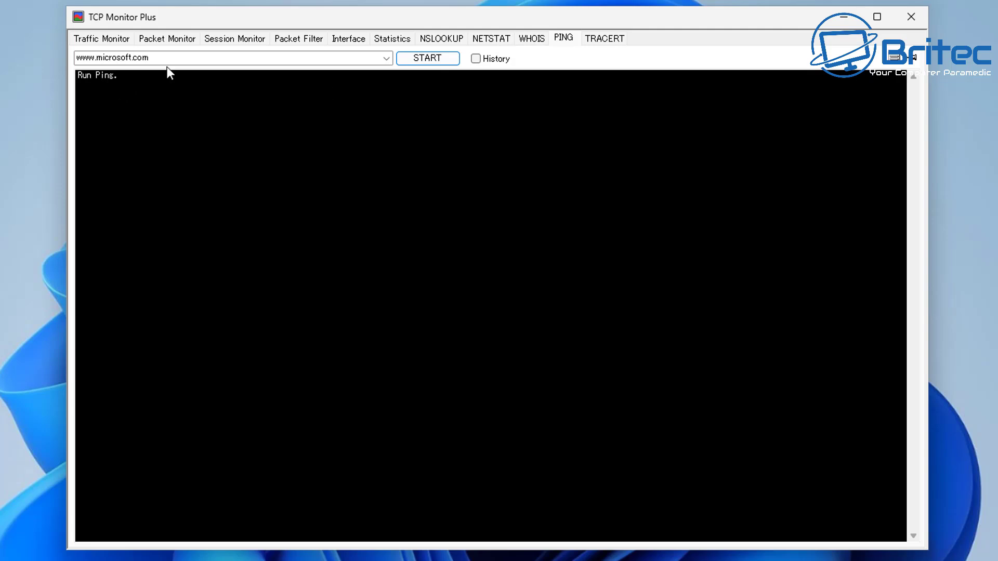
pyautogui.click(421, 56)
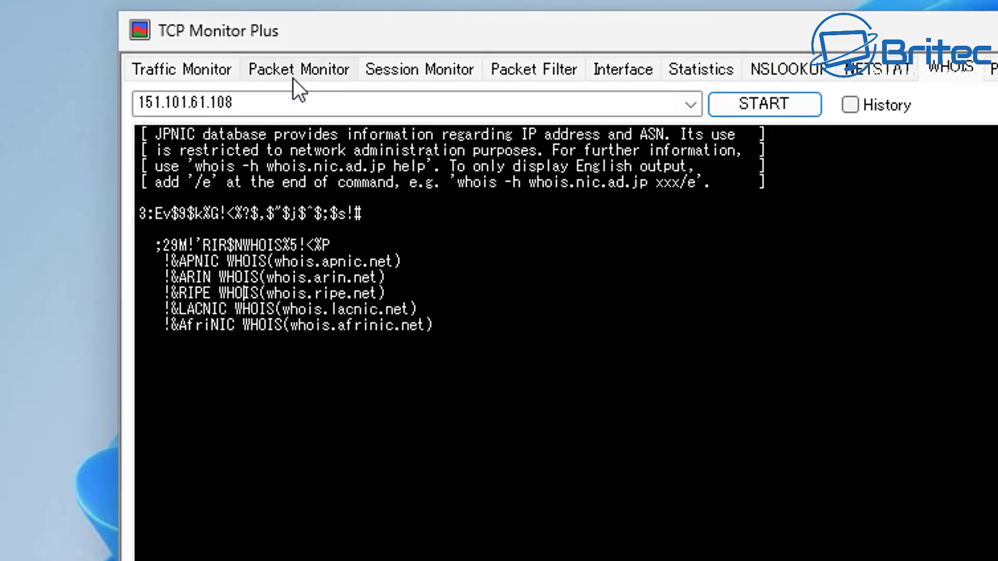
pyautogui.click(336, 78)
pyautogui.click(92, 44)
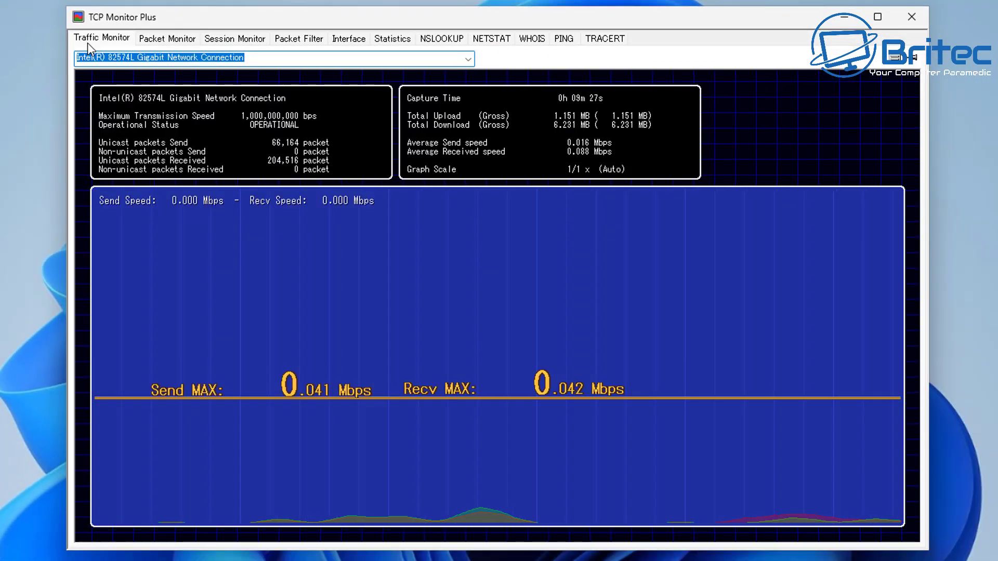
# Step: Look through the speed graph's Display mode, Graph Drawing and Traffic Report menus, then close them
pyautogui.rightClick(279, 238)
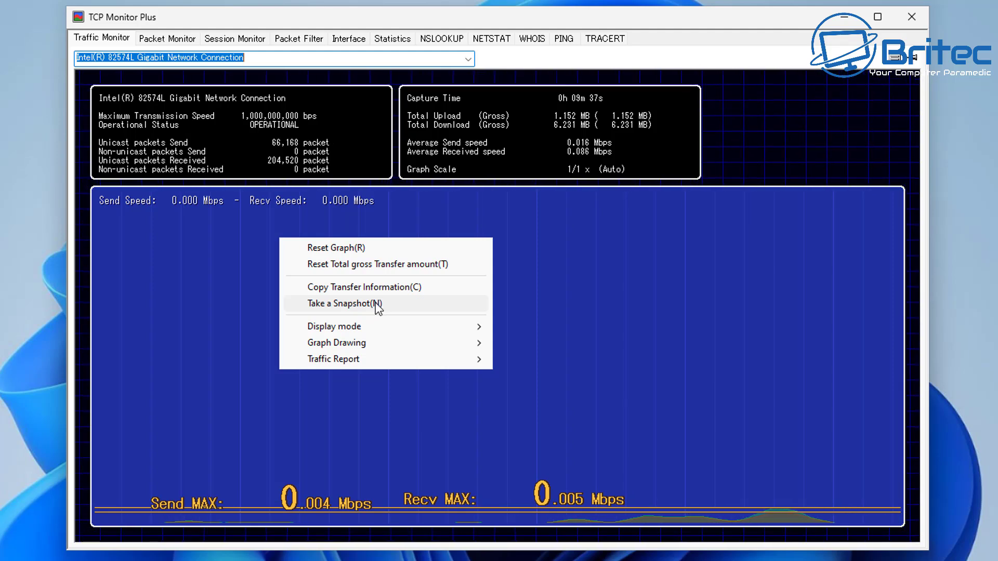
pyautogui.moveTo(330, 328)
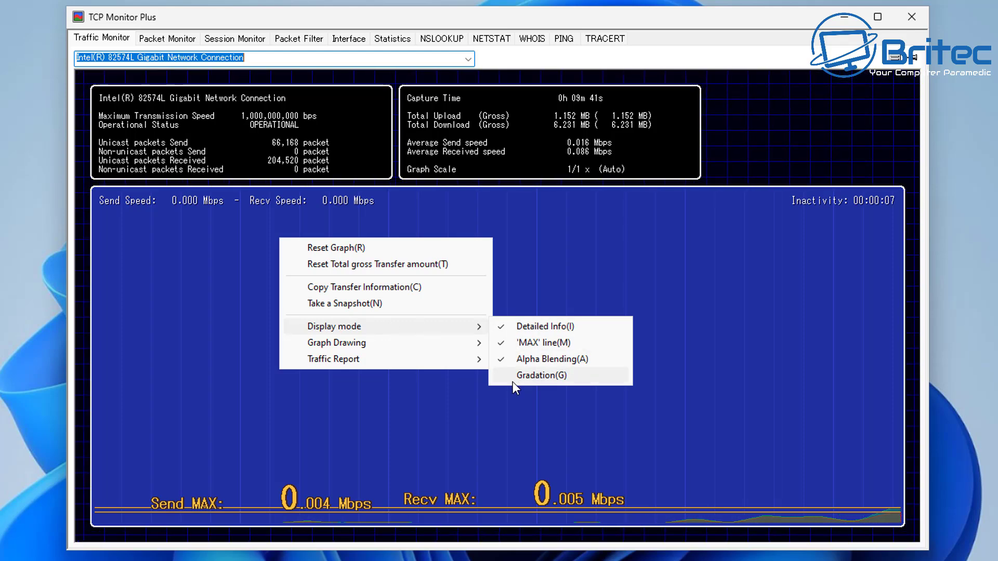
pyautogui.moveTo(357, 350)
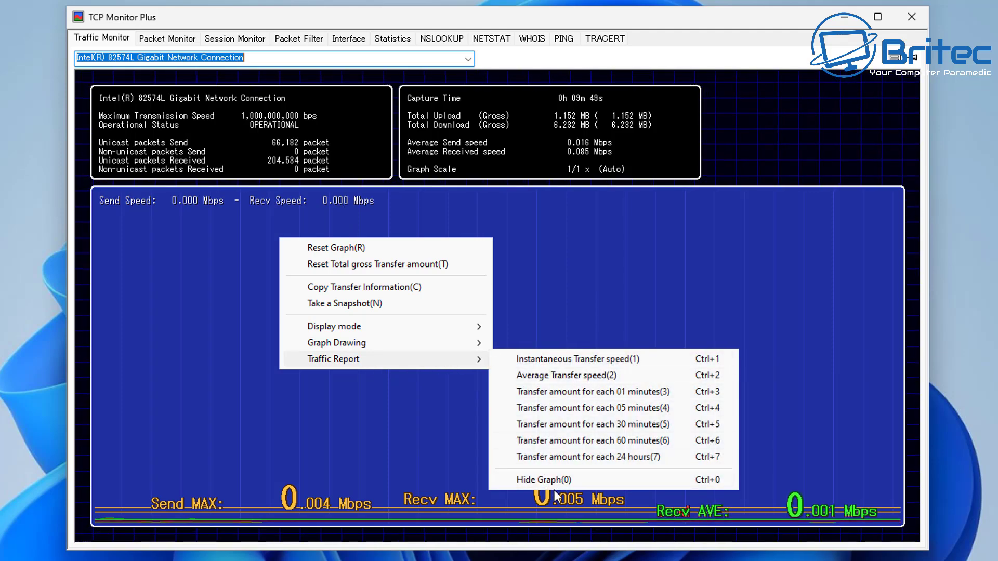
pyautogui.click(746, 119)
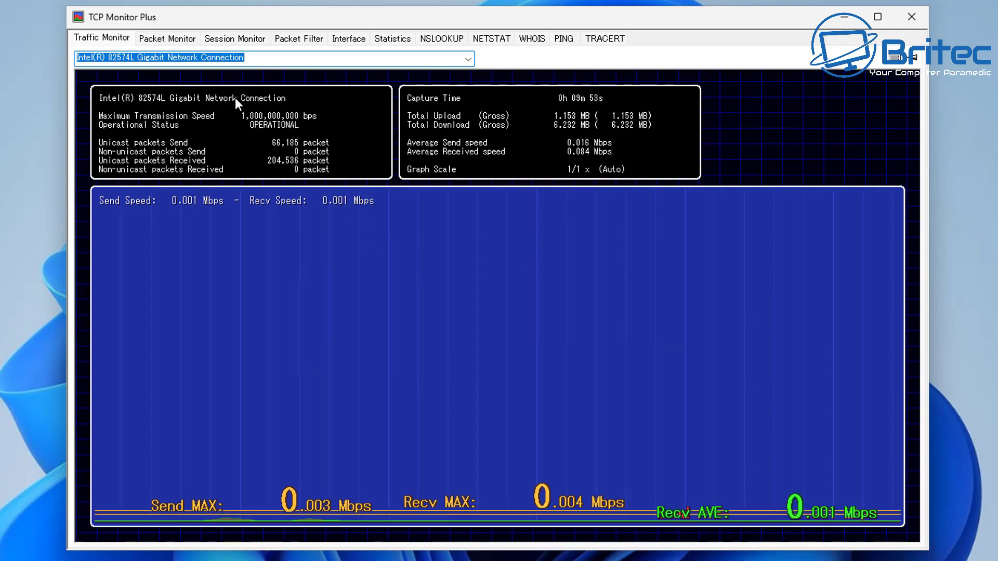